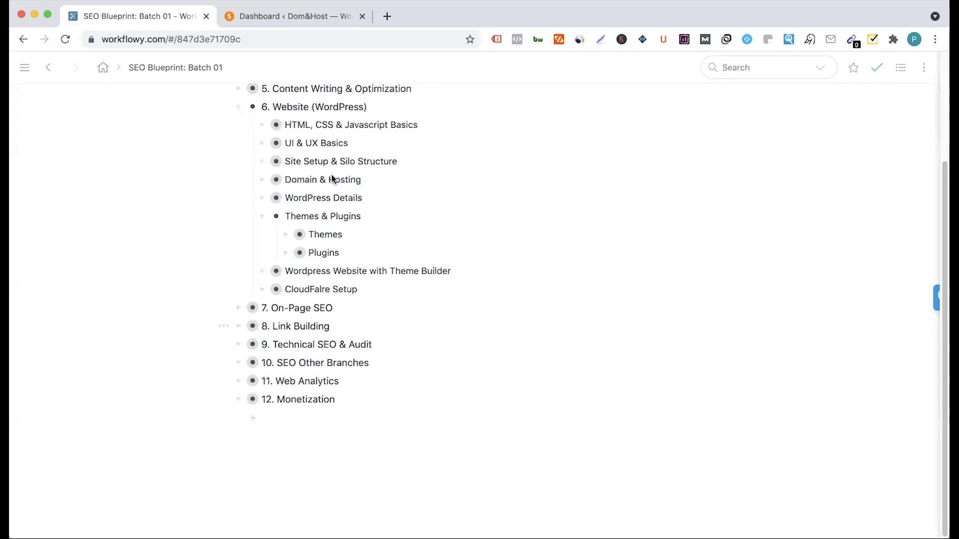
- Switch from the Workflowy SEO Blueprint outline to the Dom&Host WordPress Dashboard tab
click(274, 17)
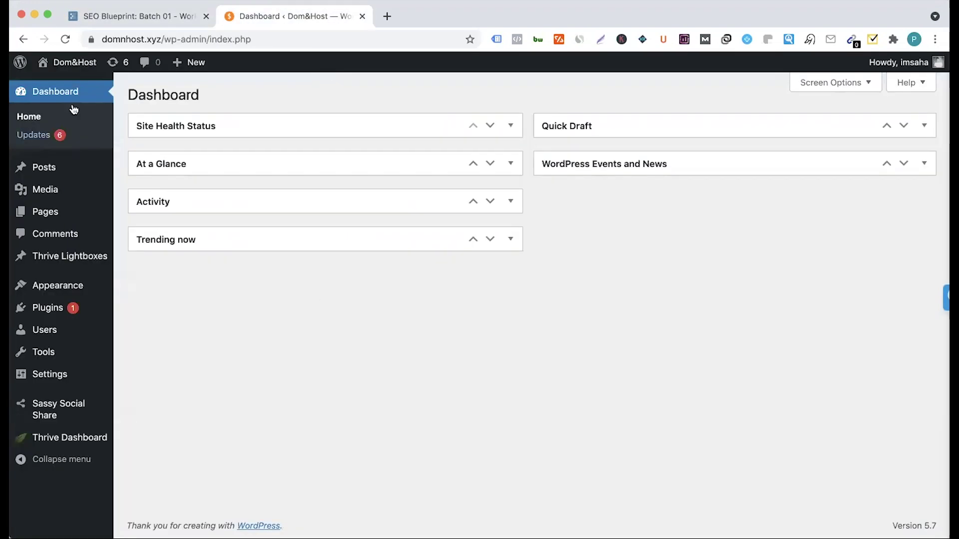
- Open the live 'Dom&Host – Get Tech Reviews' site in a new browser tab
mouse_move(71, 73)
super+click(65, 88)
click(417, 17)
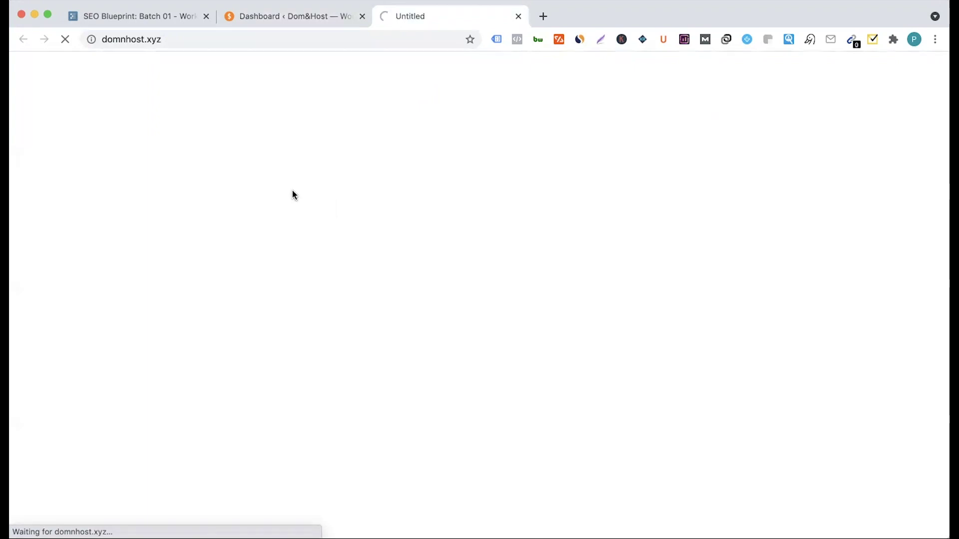
click(316, 15)
click(425, 19)
click(310, 34)
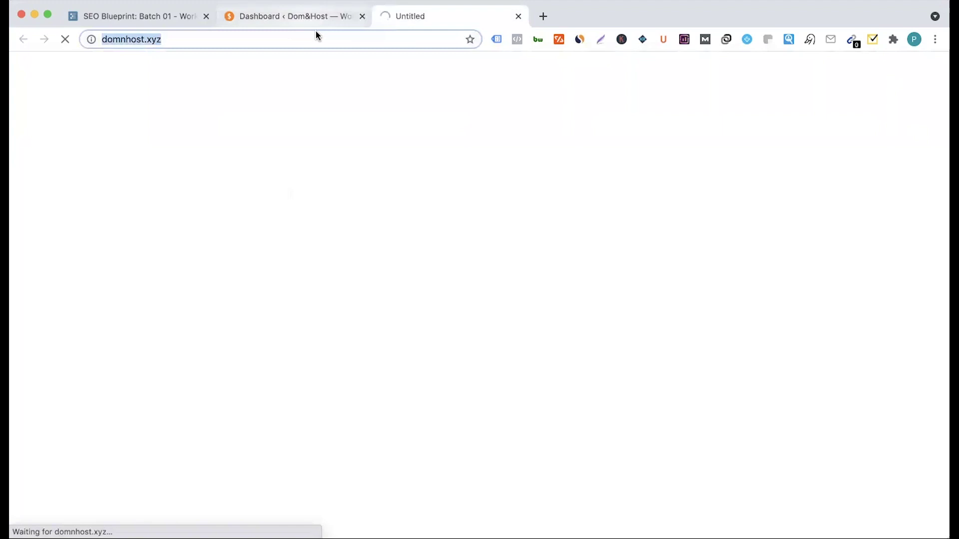
click(316, 17)
- Load the installed Plugins list from the WordPress admin sidebar
mouse_move(56, 312)
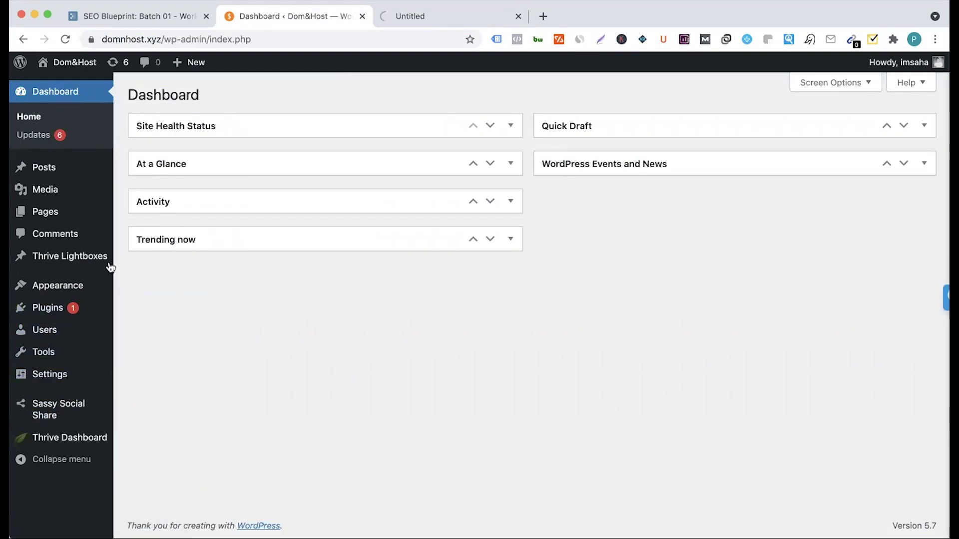
mouse_move(77, 289)
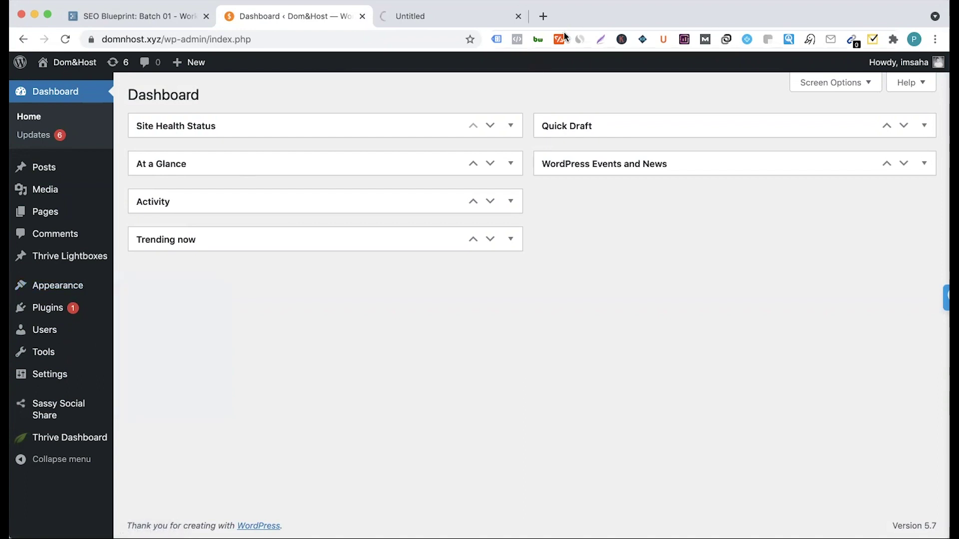
click(55, 318)
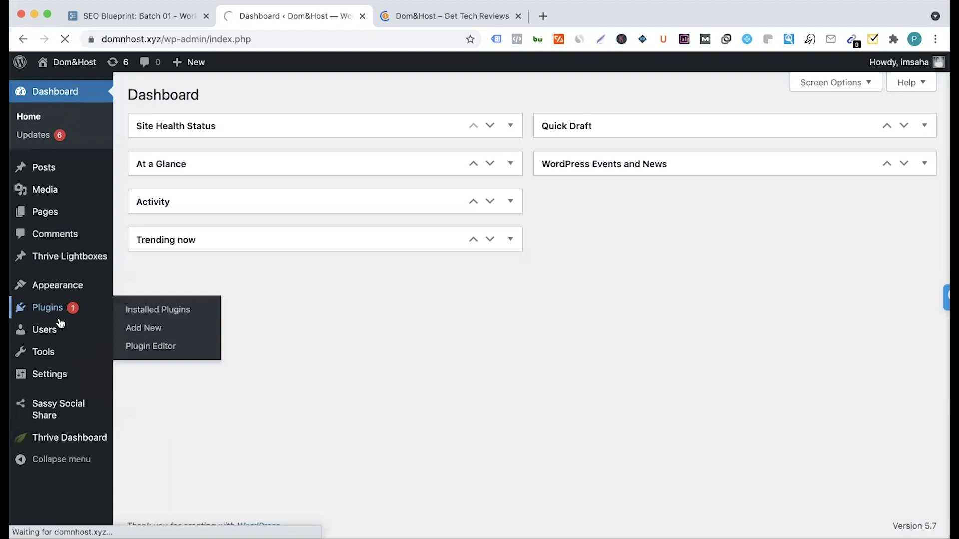
- Dismiss the live site's newsletter signup popup, then review the installed plugins list
click(462, 16)
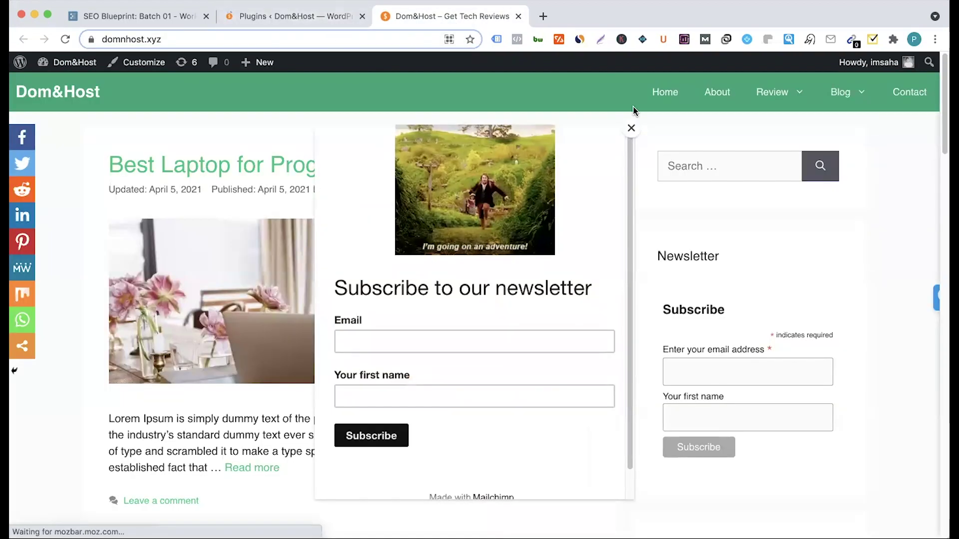
click(631, 128)
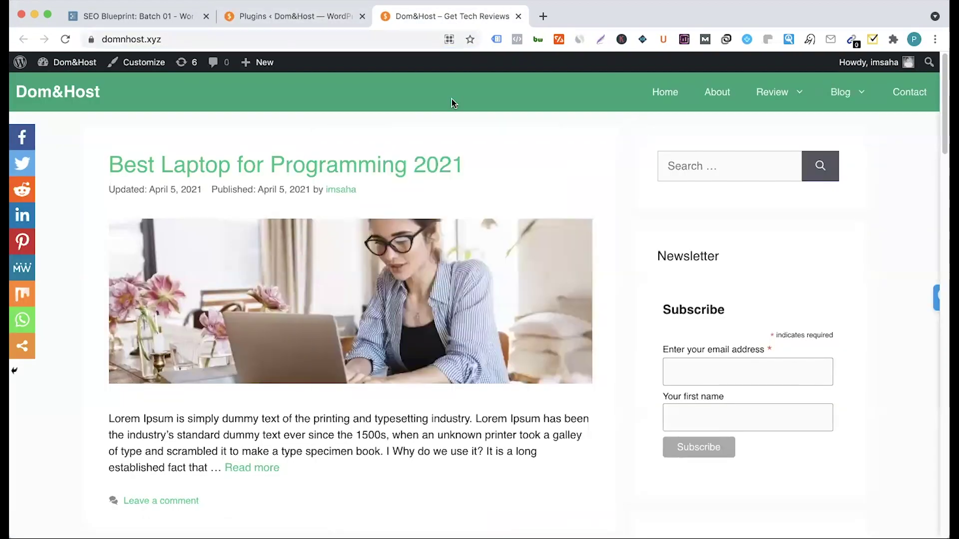
click(317, 20)
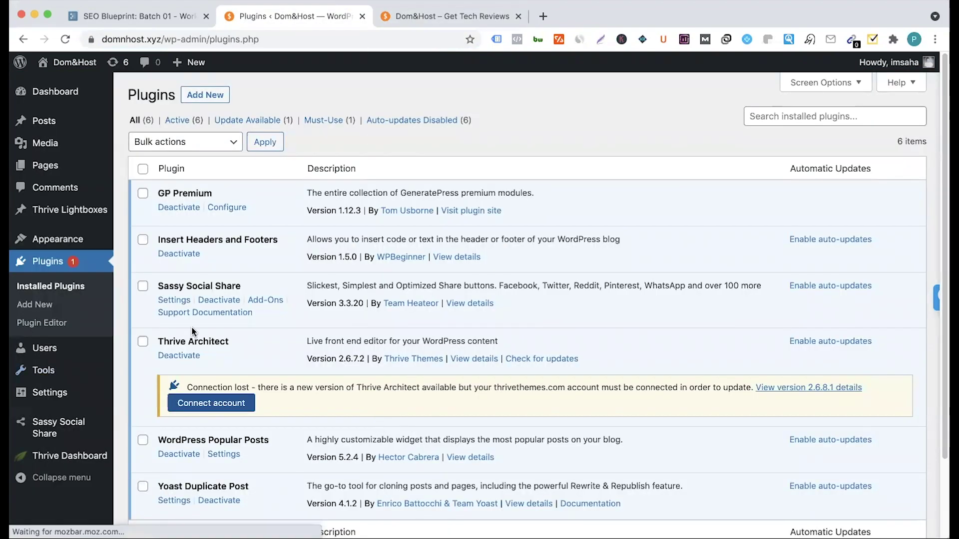
scroll(308, 452, down, 1)
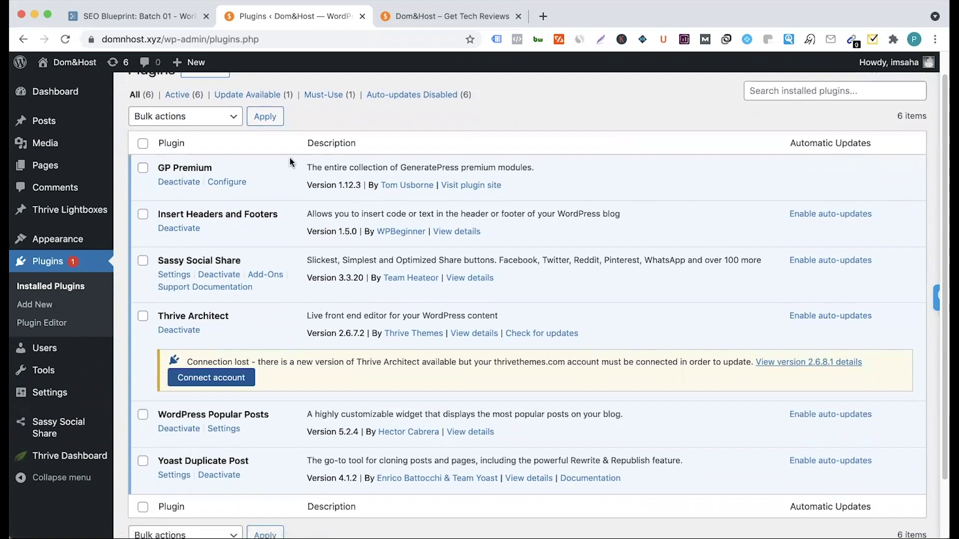
- Browse the live Dom&Host homepage's laptop posts and their social-share buttons
click(435, 16)
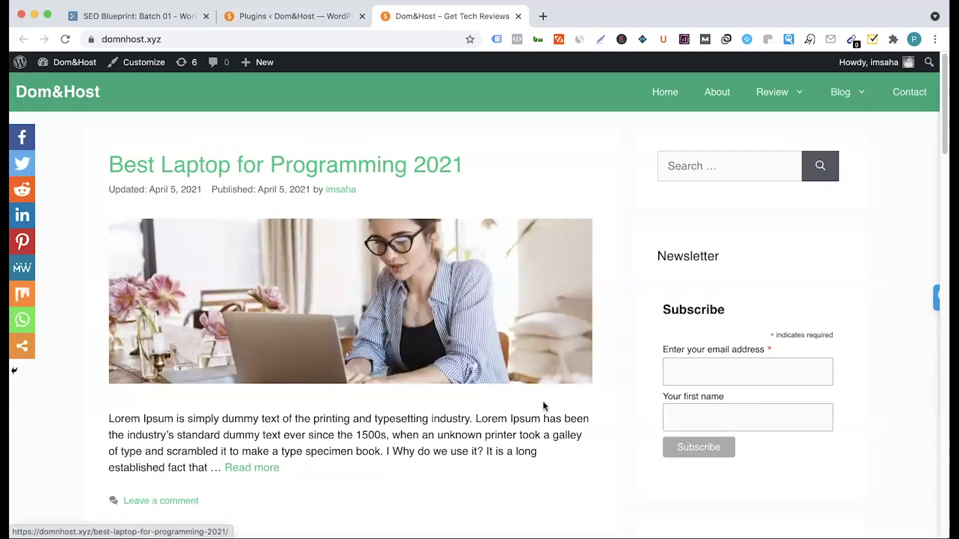
scroll(528, 361, down, 1)
scroll(527, 361, down, 15)
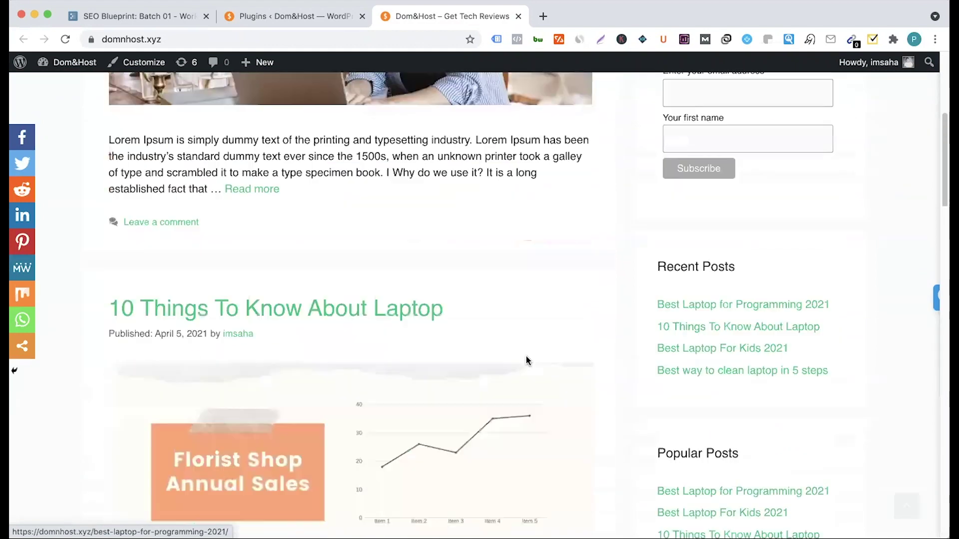
scroll(526, 355, down, 15)
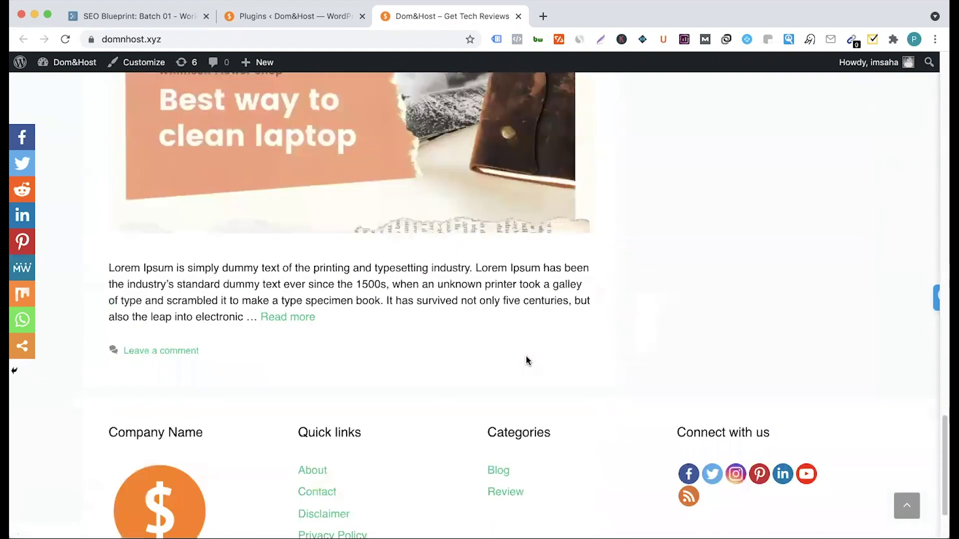
scroll(618, 290, up, 20)
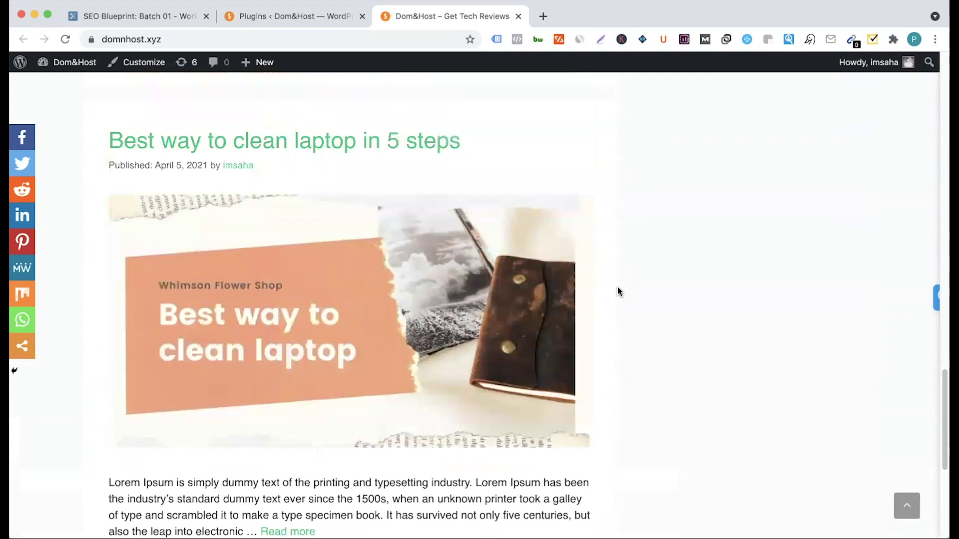
scroll(617, 287, up, 10)
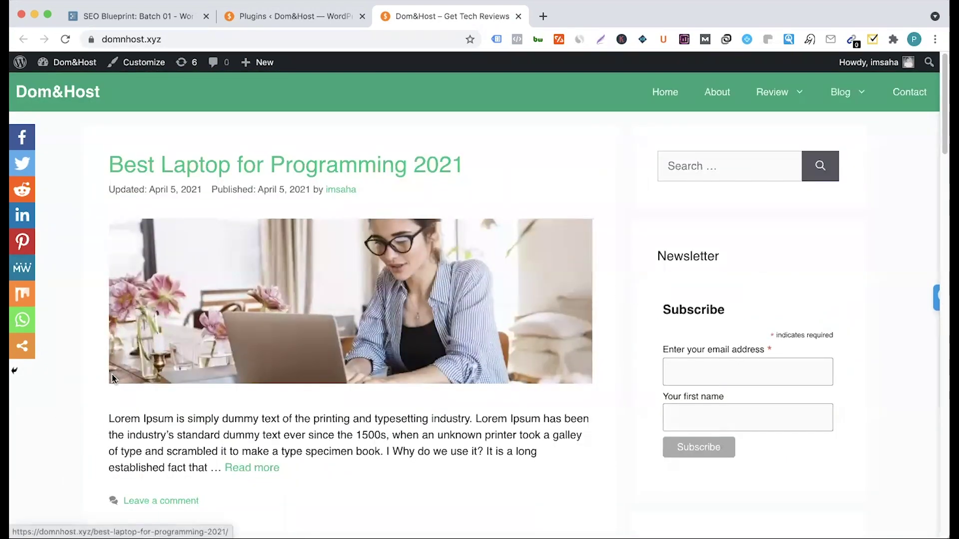
scroll(111, 374, down, 7)
scroll(91, 396, down, 1)
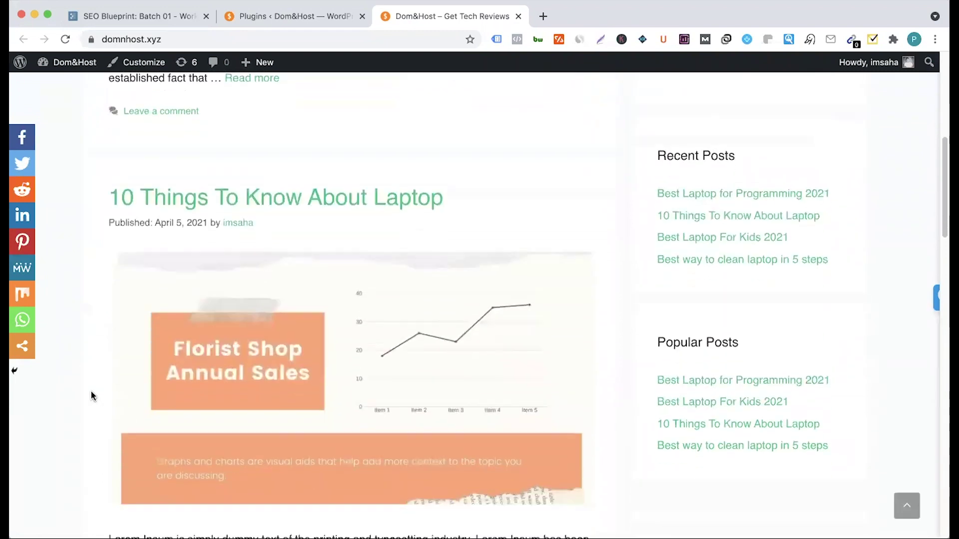
scroll(90, 396, up, 8)
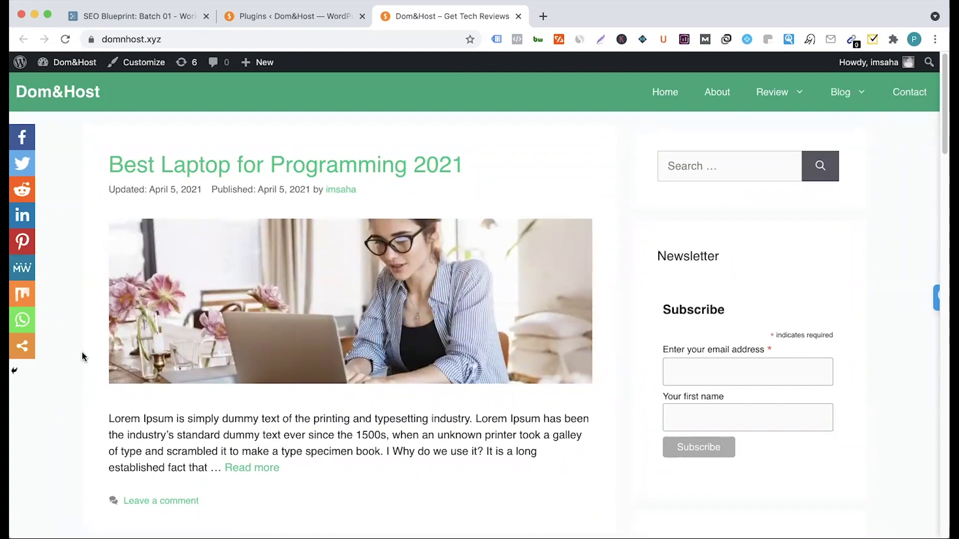
scroll(83, 356, down, 8)
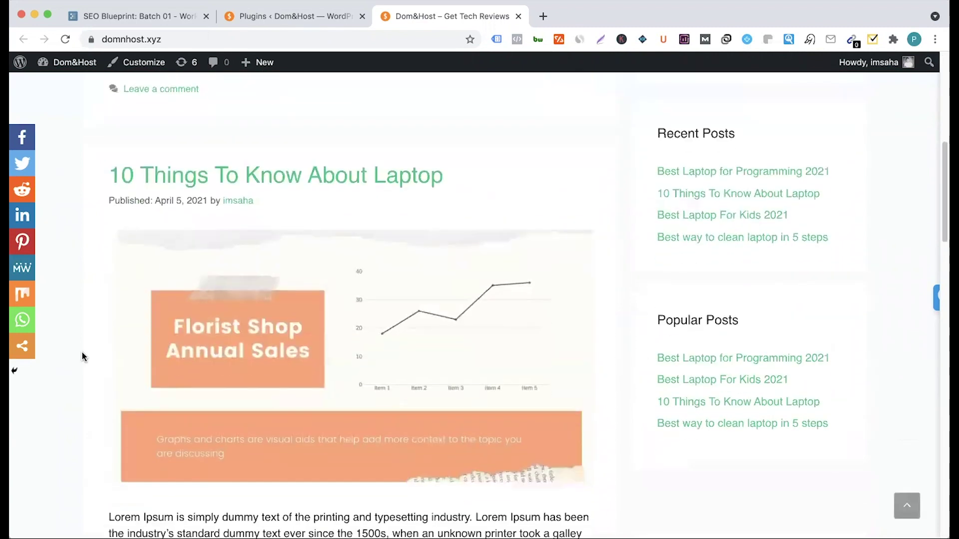
scroll(199, 220, up, 2)
scroll(198, 221, up, 6)
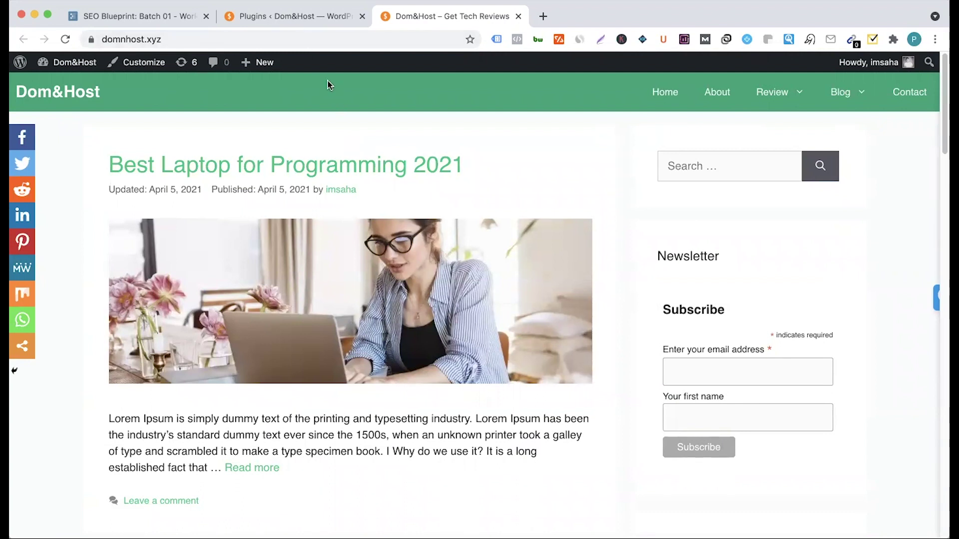
- Open Appearance > GeneratePress and review the GP Premium 1.12.3 modules, all active except WooCommerce
click(306, 23)
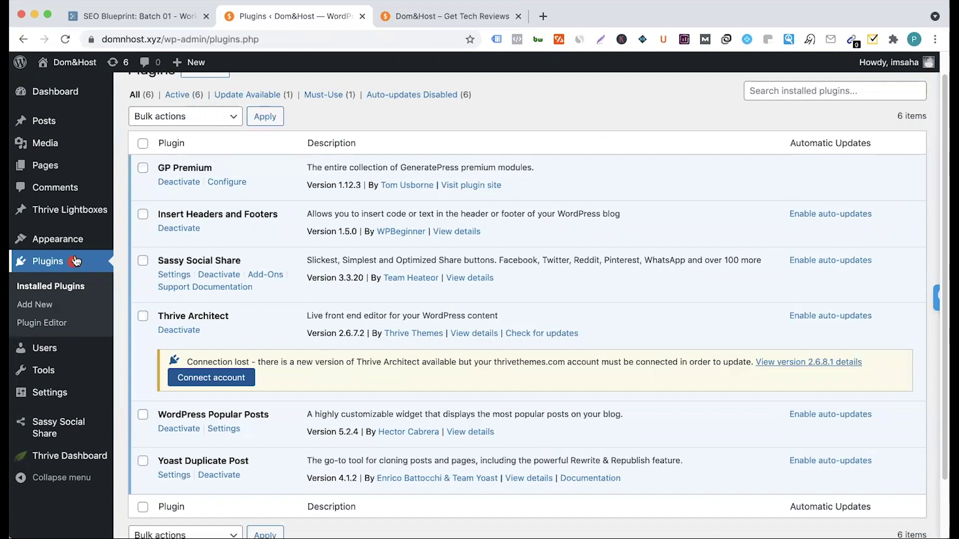
mouse_move(73, 246)
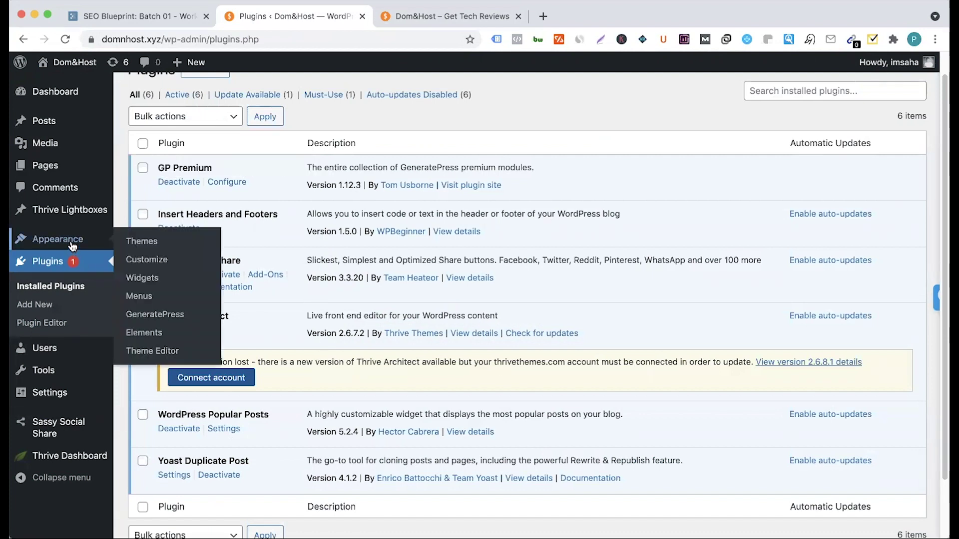
click(153, 319)
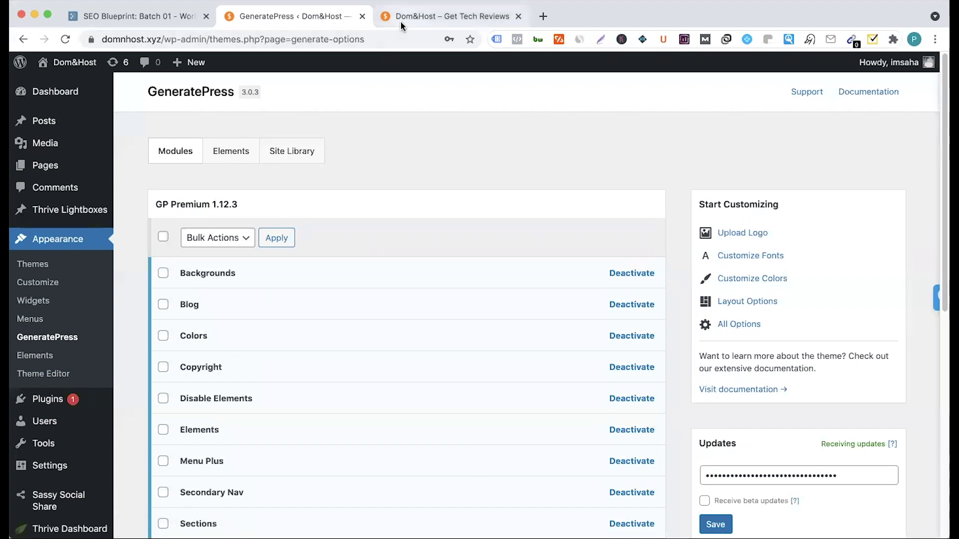
key(ctrl+Tab)
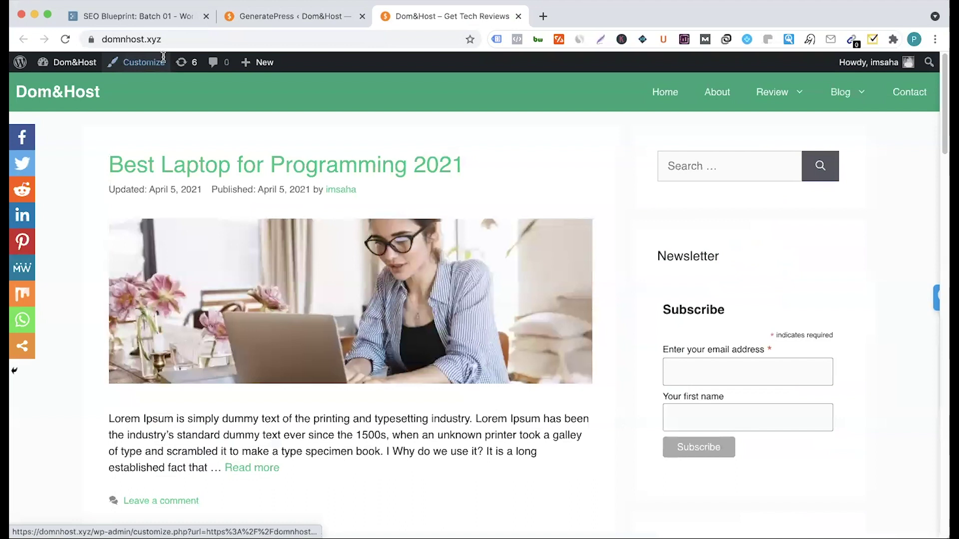
click(273, 17)
scroll(267, 391, down, 5)
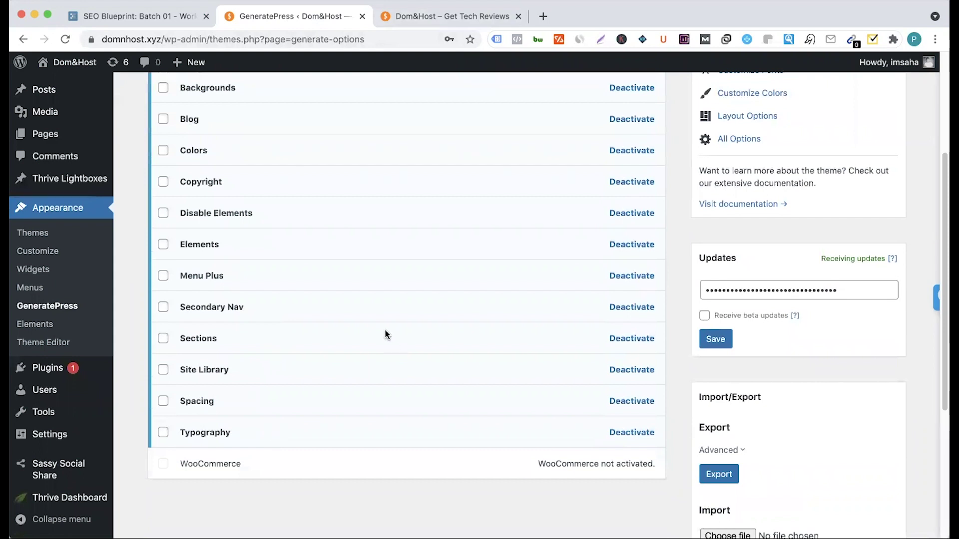
scroll(385, 333, up, 4)
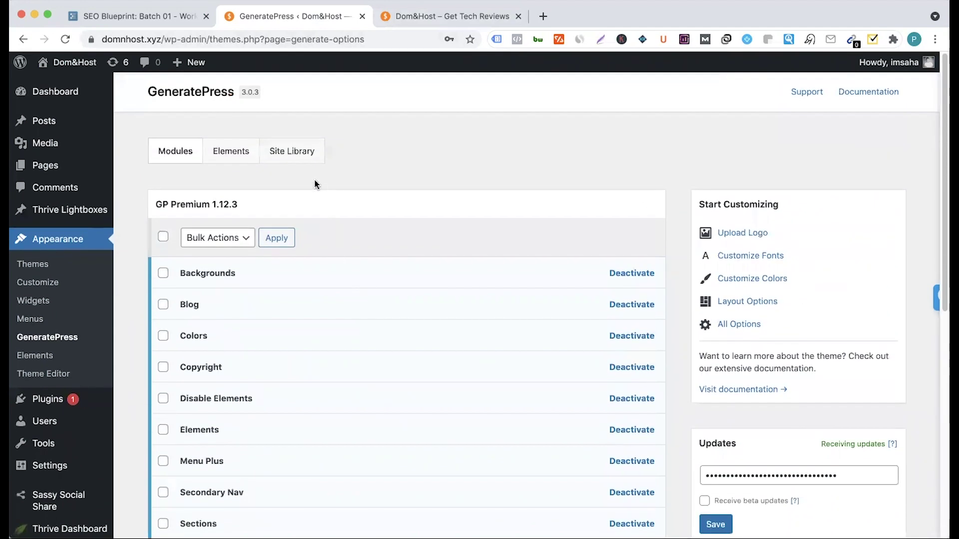
- Load the GeneratePress Site Library with starter sites such as Search, Shop and Marketer
click(288, 161)
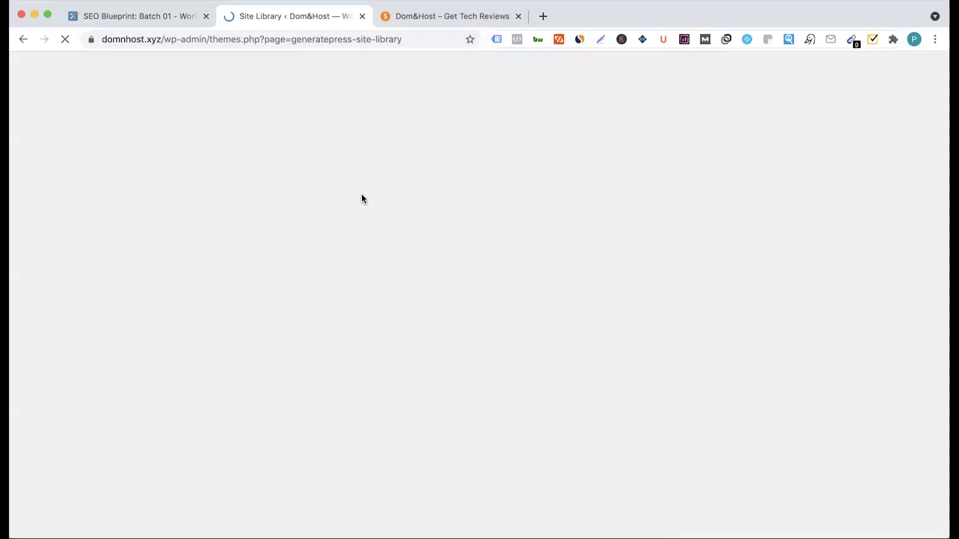
click(431, 20)
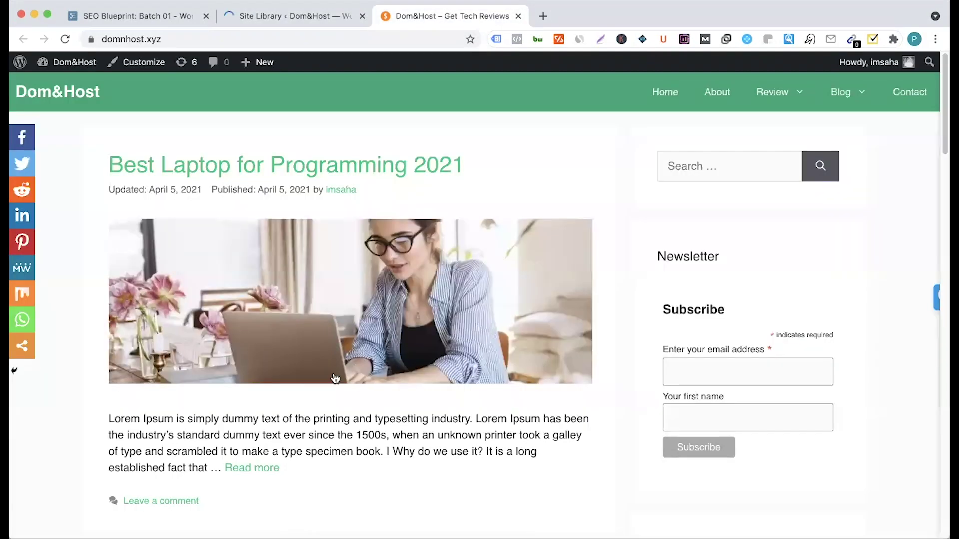
scroll(293, 352, down, 15)
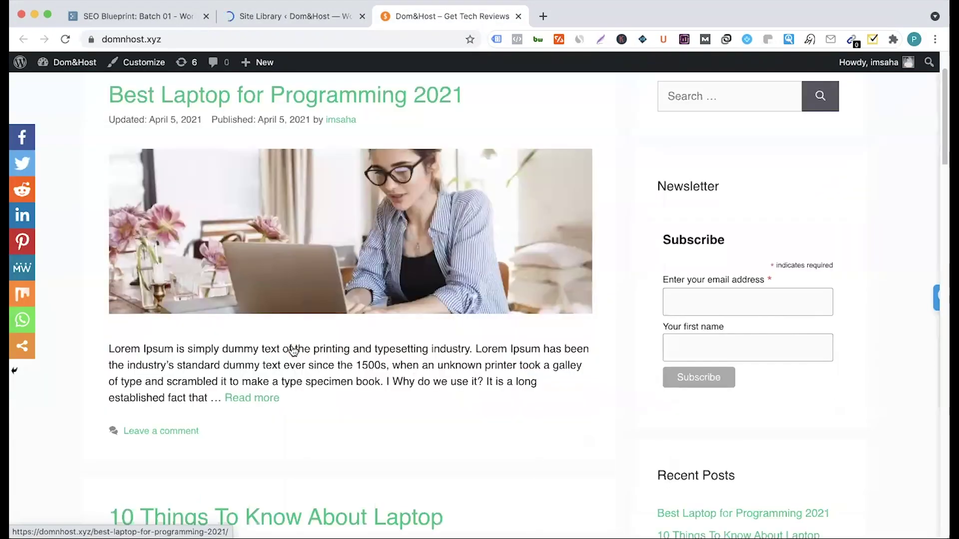
scroll(293, 351, down, 5)
scroll(292, 346, up, 20)
scroll(406, 343, up, 5)
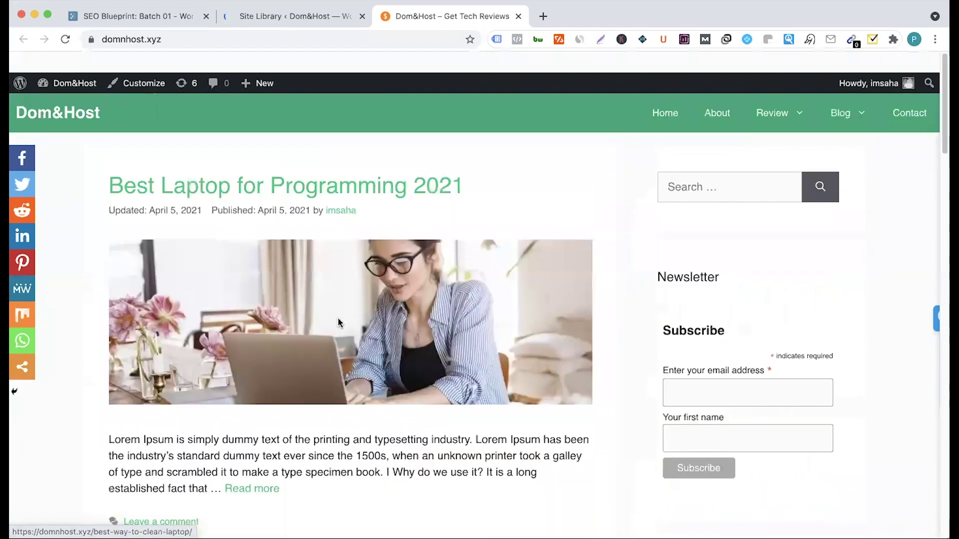
key(ctrl+shift+Tab)
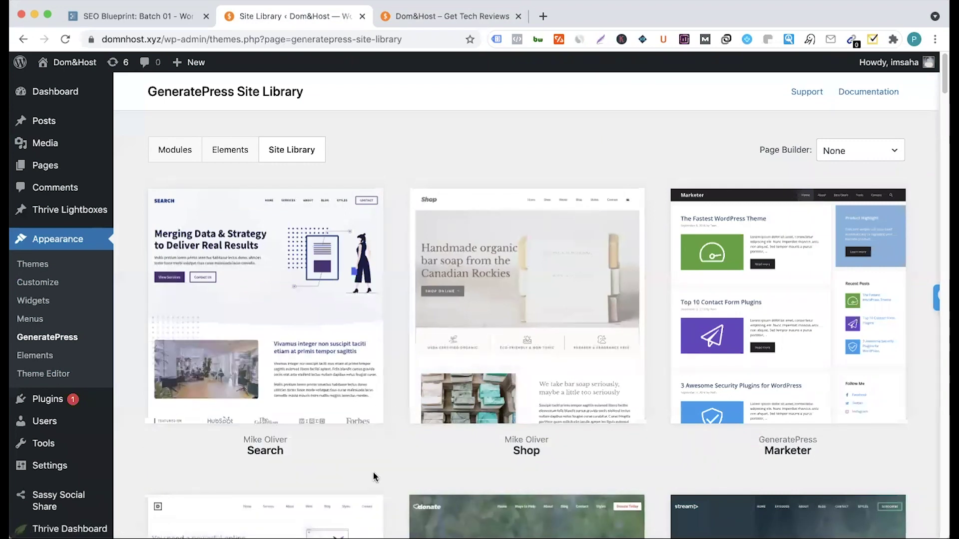
- Scroll the starter-site grid to the Dispatch card, a magazine-style design using WP Show Posts
scroll(374, 477, down, 2)
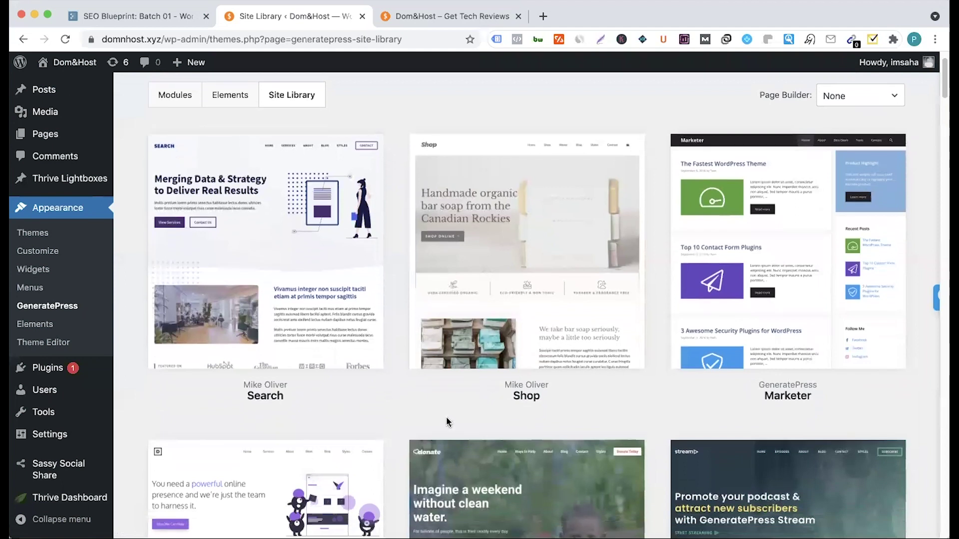
mouse_move(791, 394)
scroll(388, 439, down, 6)
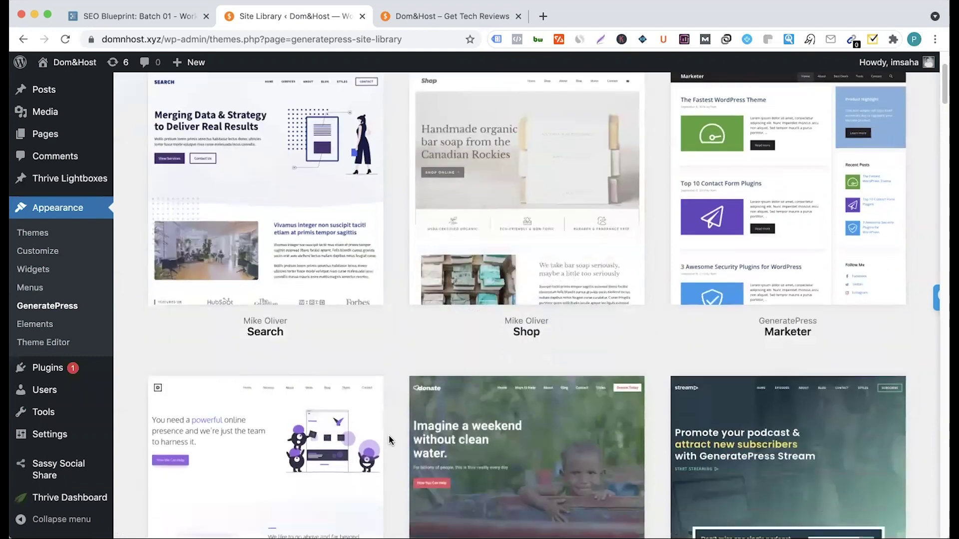
scroll(403, 418, down, 5)
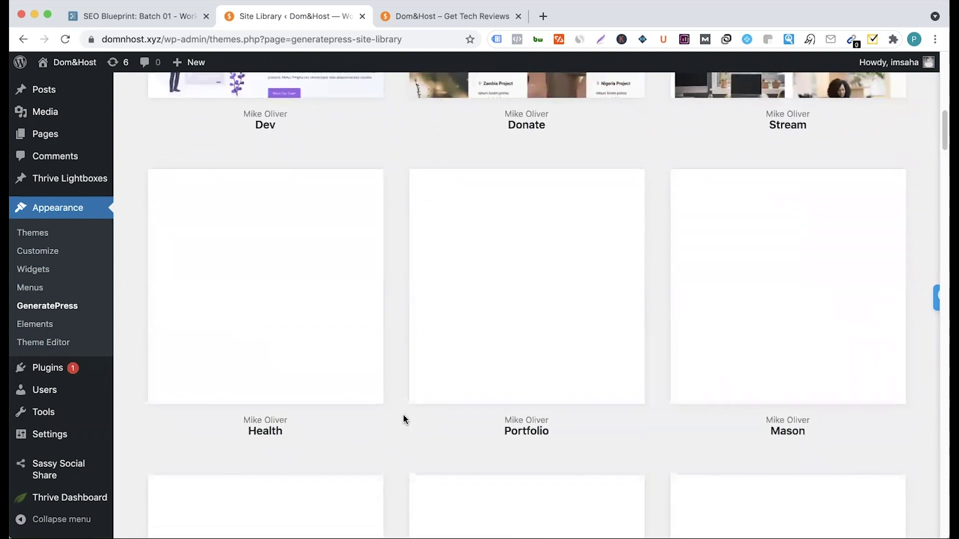
scroll(403, 417, up, 6)
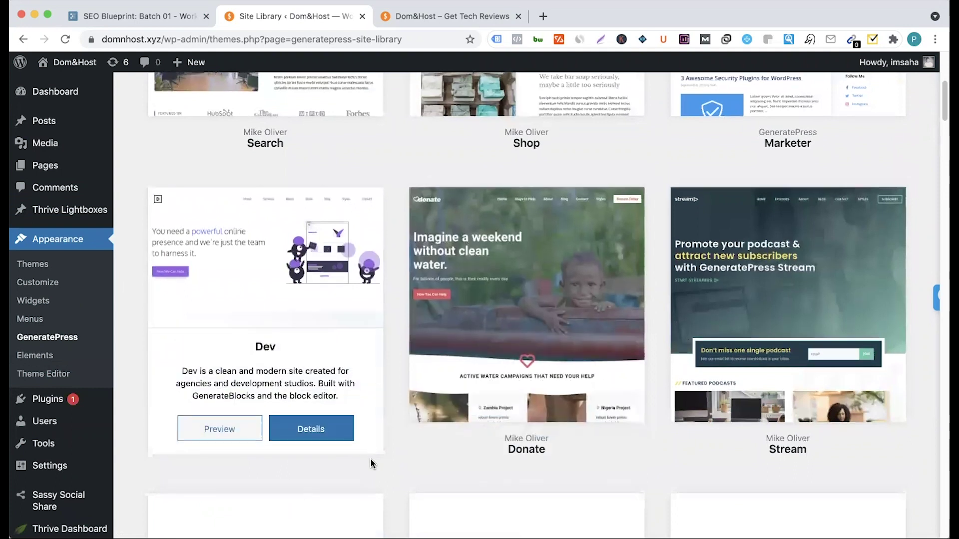
scroll(370, 463, down, 2)
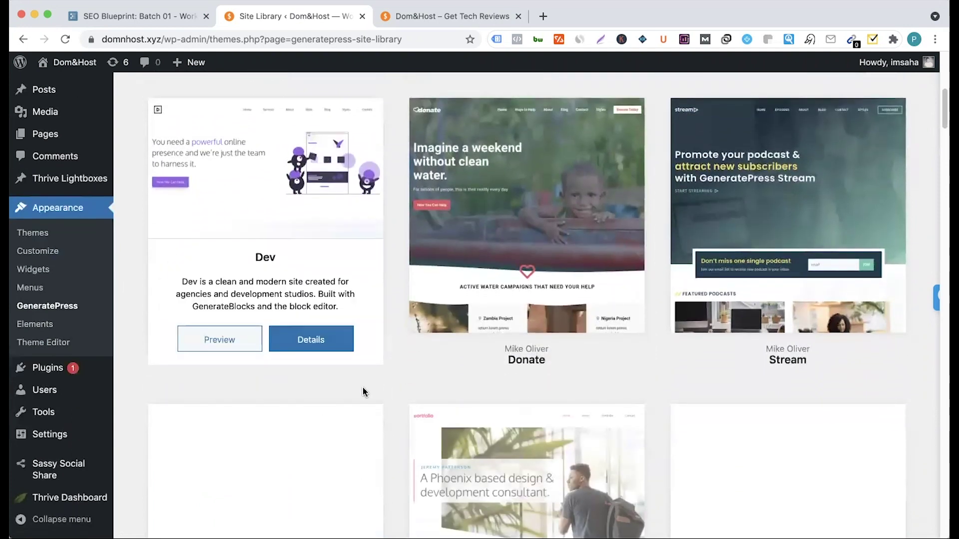
scroll(375, 397, down, 4)
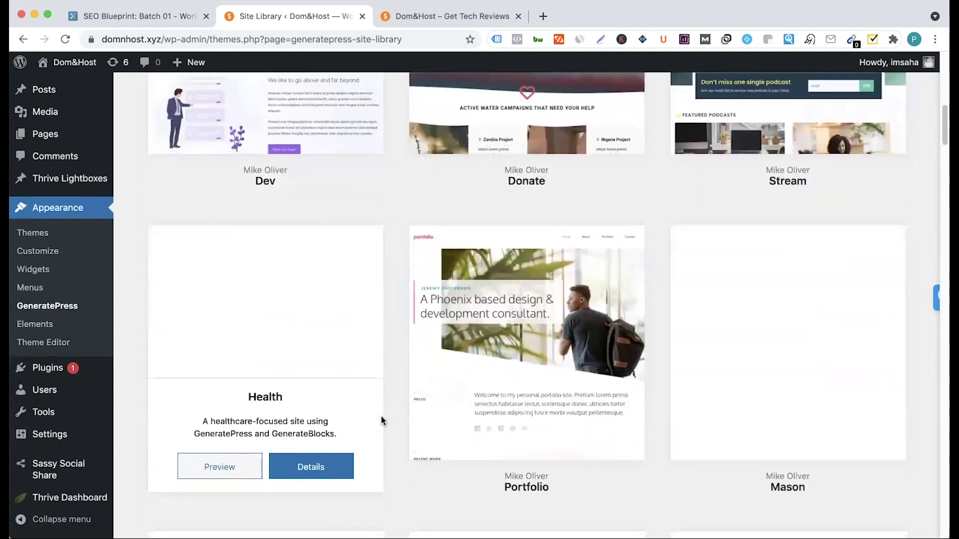
scroll(382, 416, down, 7)
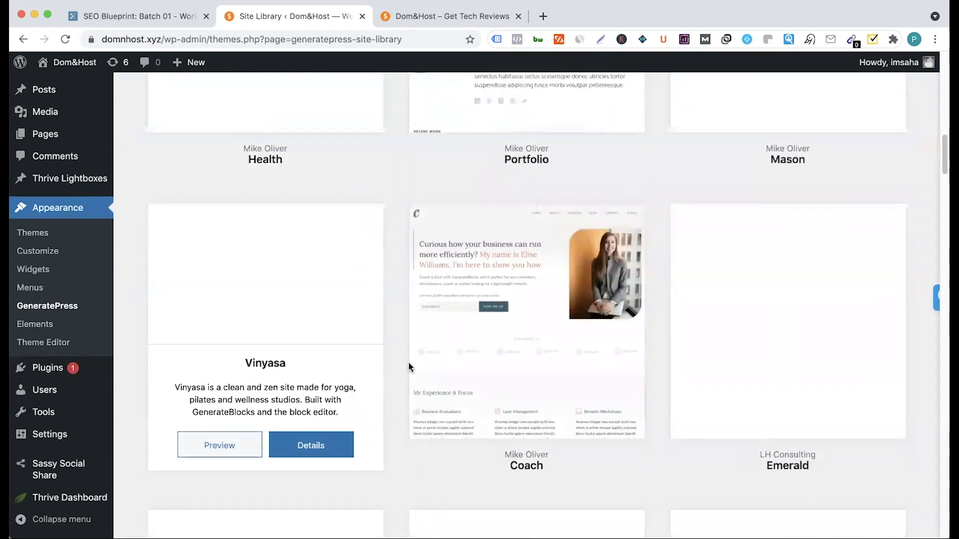
scroll(390, 389, down, 11)
scroll(398, 356, down, 20)
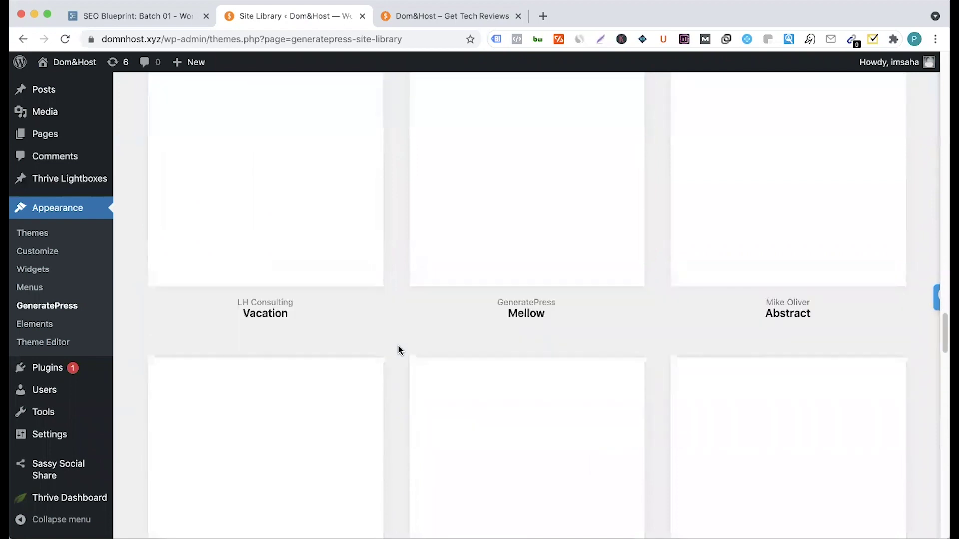
scroll(393, 331, down, 11)
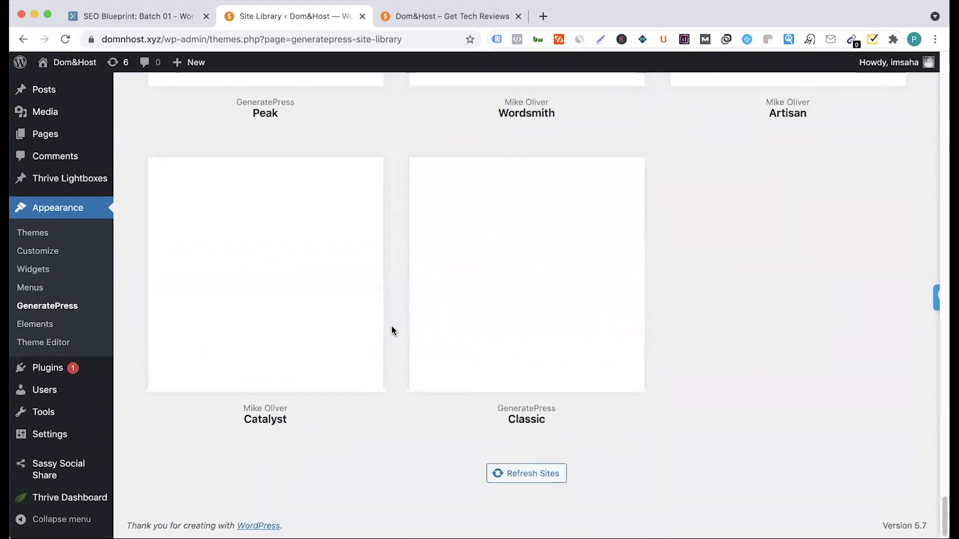
scroll(391, 327, up, 5)
scroll(392, 330, up, 12)
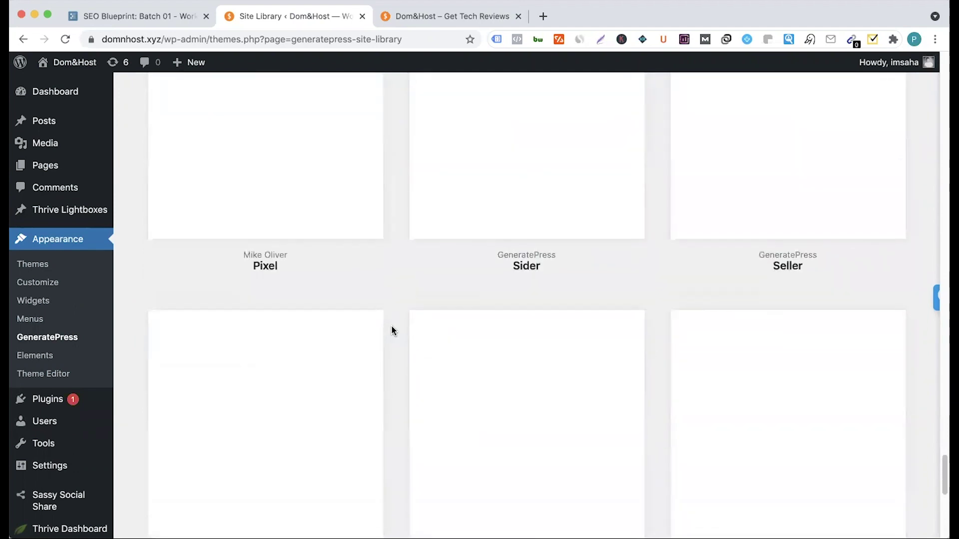
scroll(392, 326, up, 19)
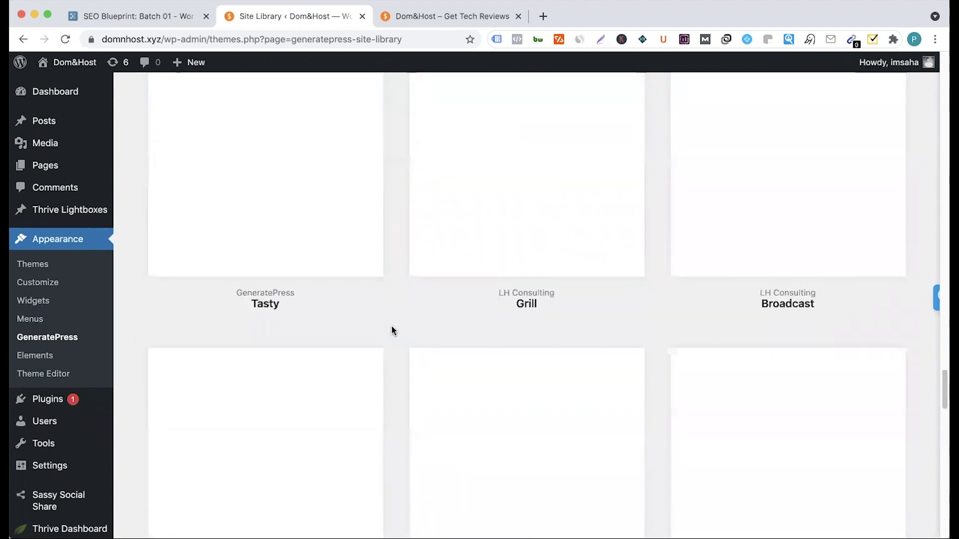
scroll(391, 325, up, 13)
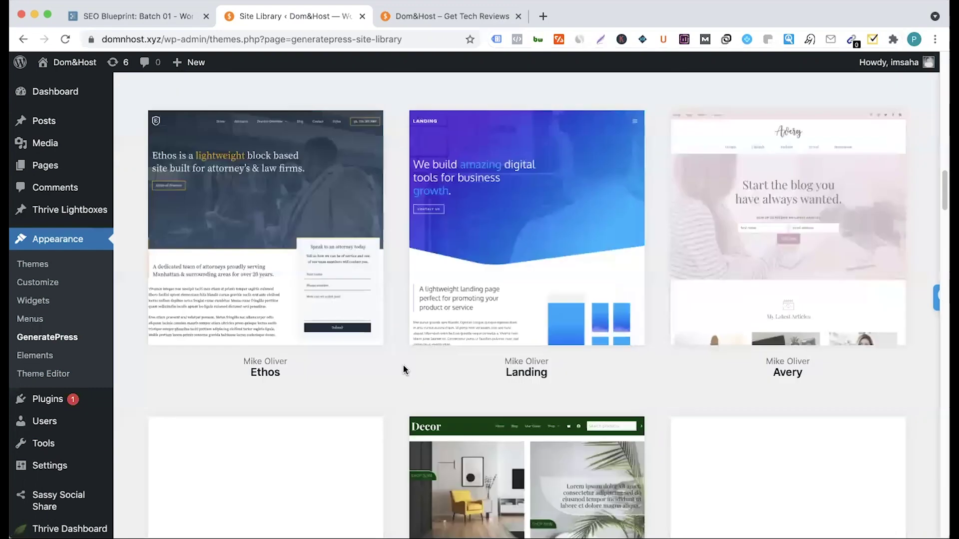
scroll(403, 364, down, 3)
scroll(403, 356, down, 5)
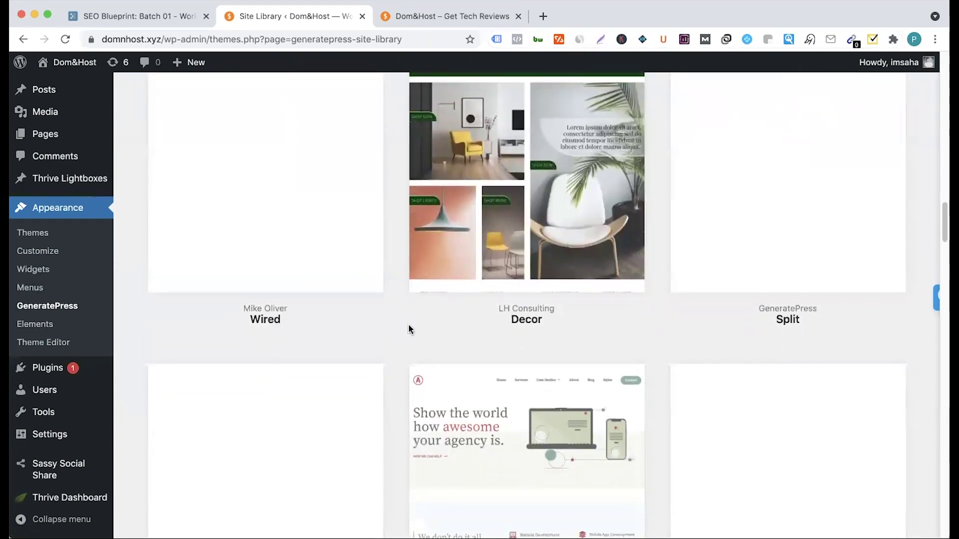
scroll(405, 376, down, 5)
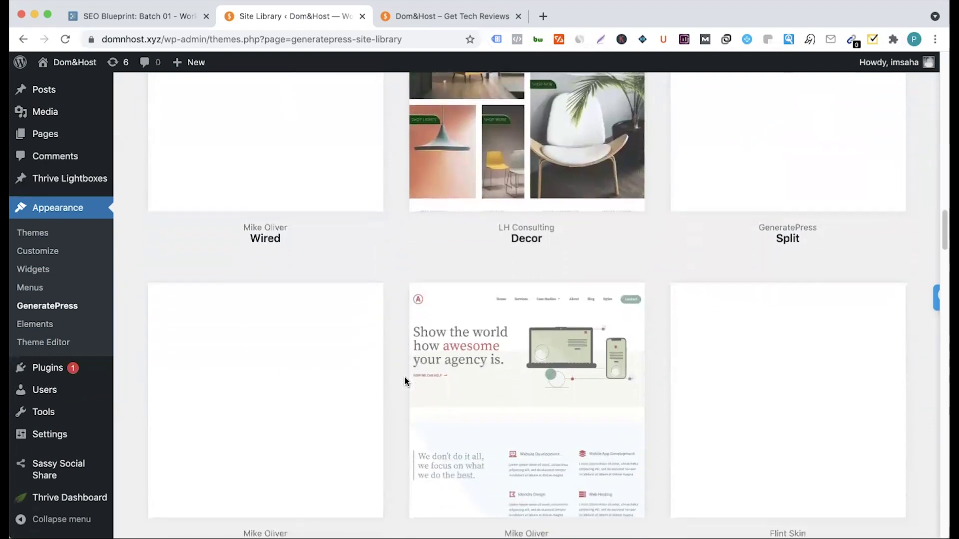
scroll(405, 371, down, 2)
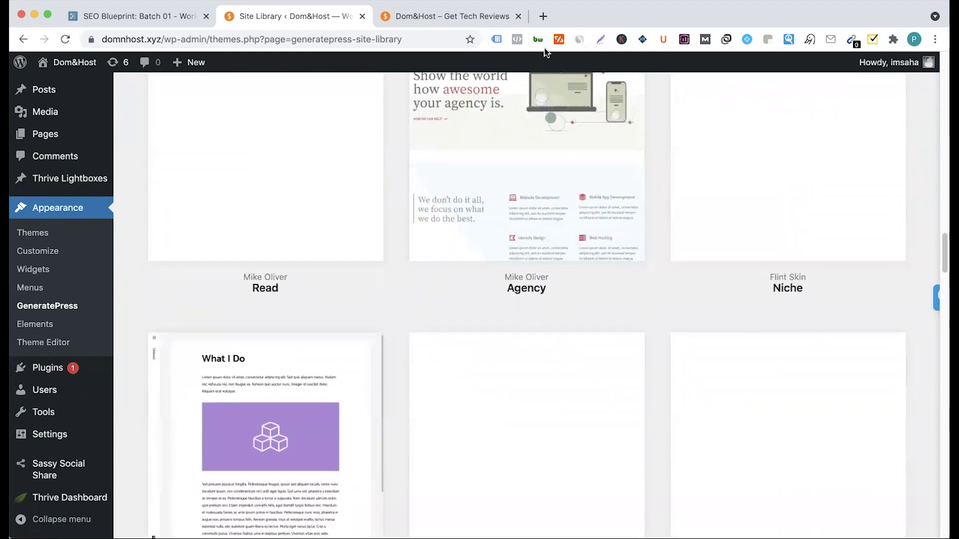
scroll(375, 307, down, 8)
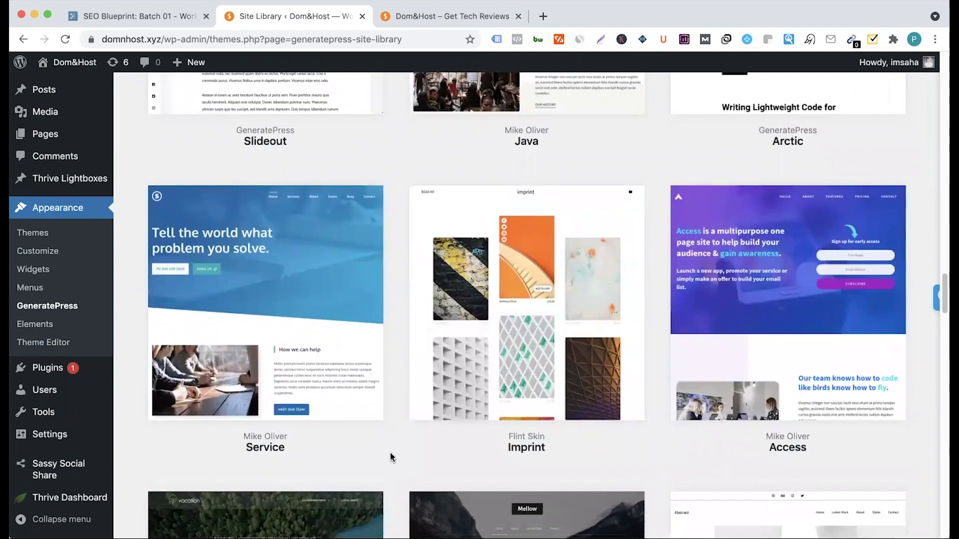
scroll(387, 448, down, 1)
scroll(384, 438, down, 5)
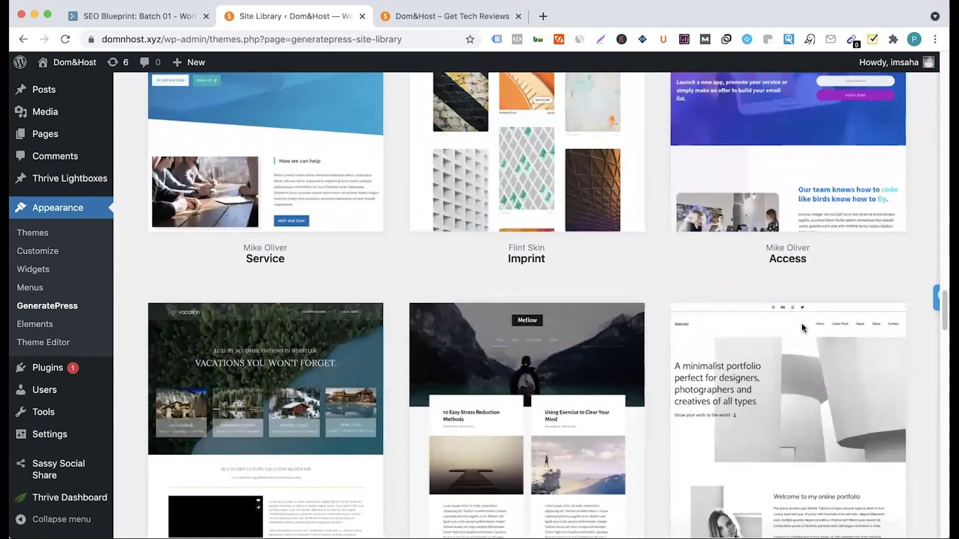
scroll(384, 369, down, 5)
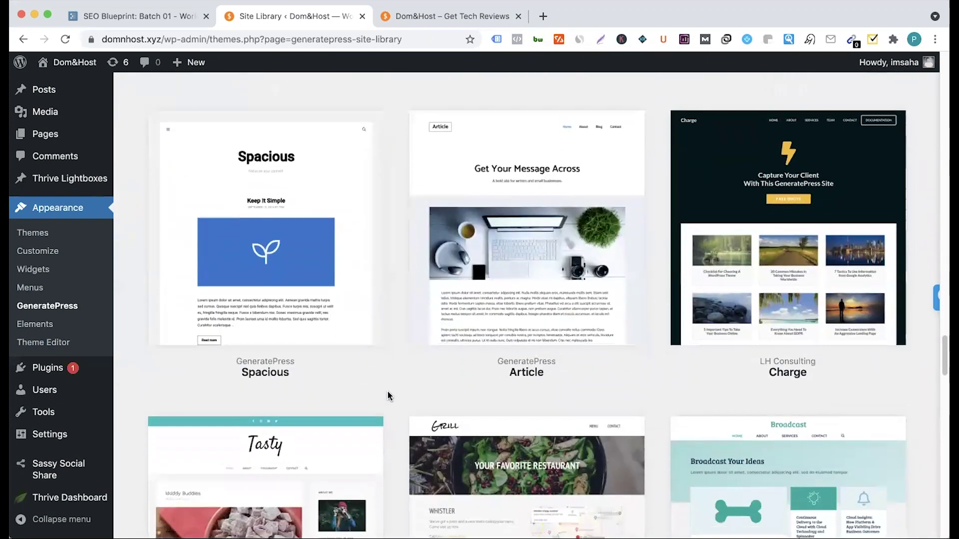
scroll(390, 396, down, 5)
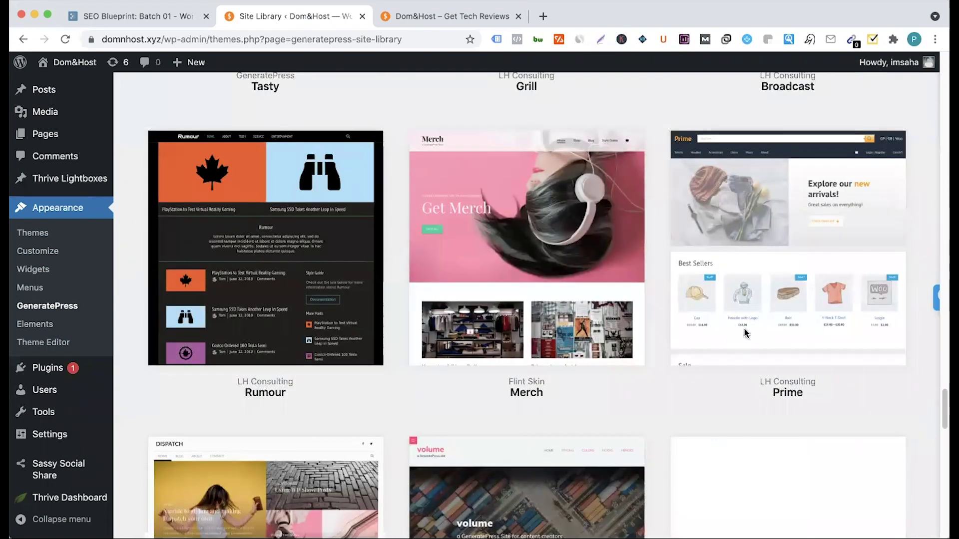
scroll(395, 407, down, 5)
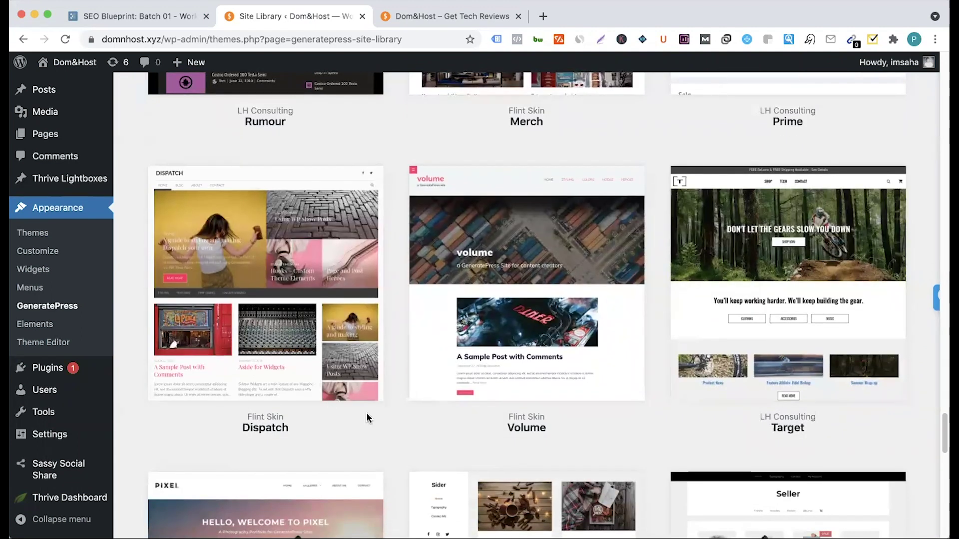
scroll(394, 378, down, 5)
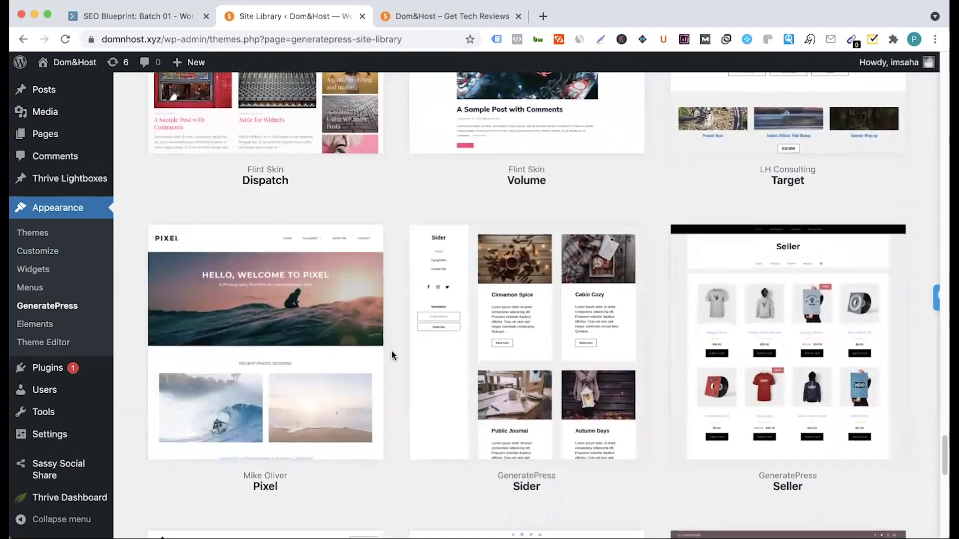
scroll(391, 349, down, 5)
scroll(392, 341, up, 10)
scroll(265, 319, up, 2)
mouse_move(270, 322)
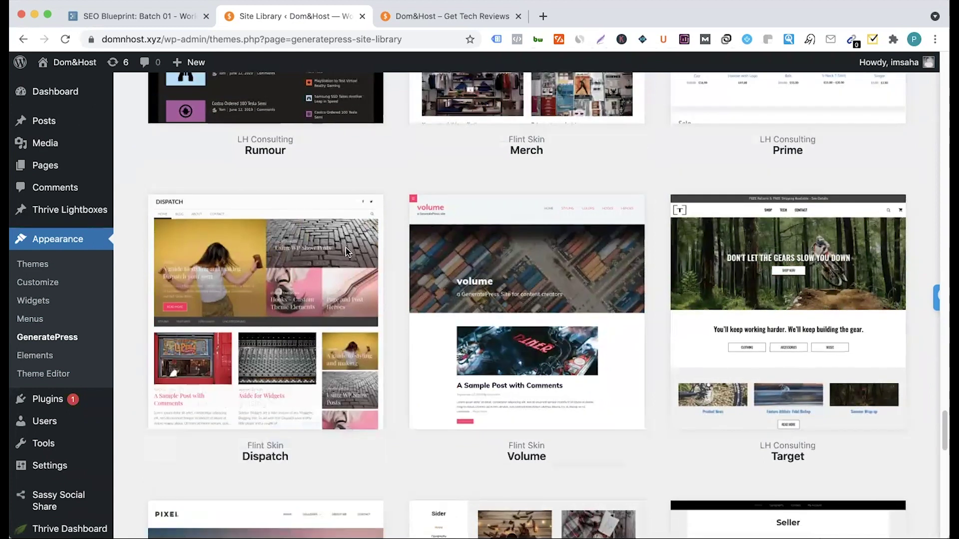
- Preview the Dispatch starter site and load the 'site-li' address in a new tab
mouse_move(274, 369)
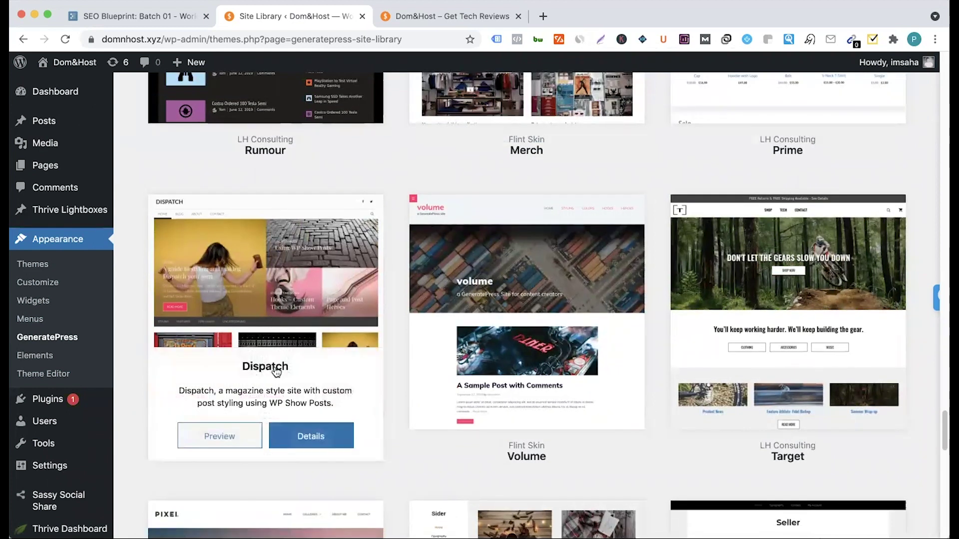
click(214, 439)
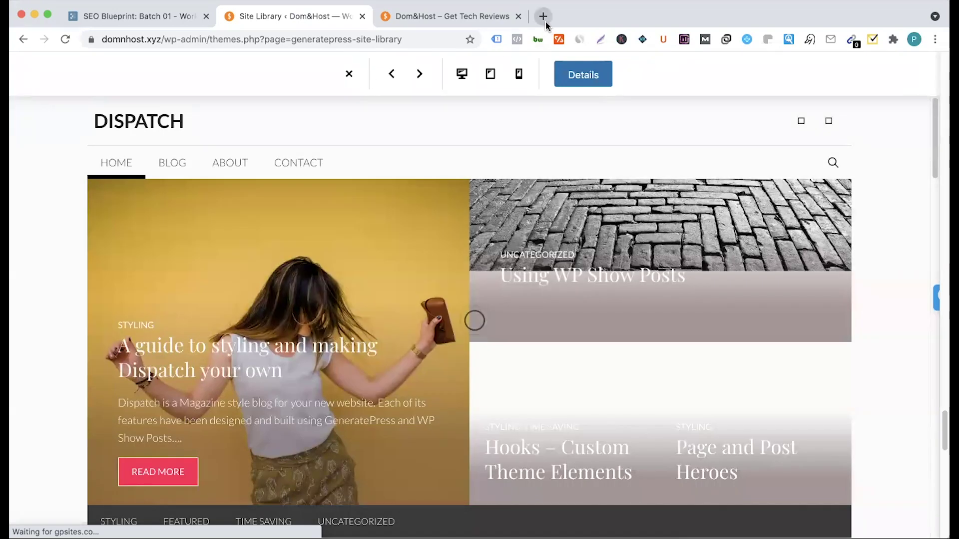
click(547, 23)
text(site-li)
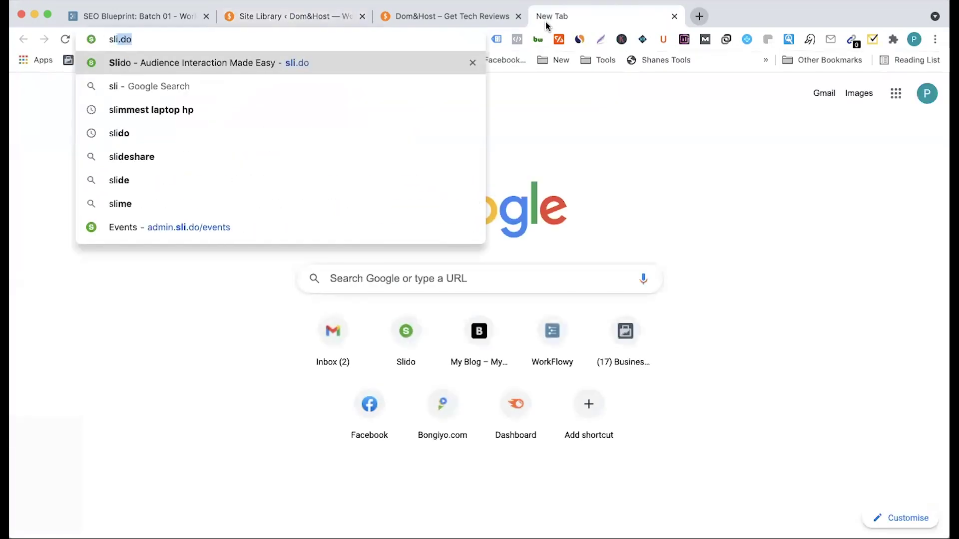
key(Return)
- Scroll the Dispatch preview and compare it with the live Dom&Host blog homepage
key(ctrl+shift+Tab)
scroll(71, 379, down, 6)
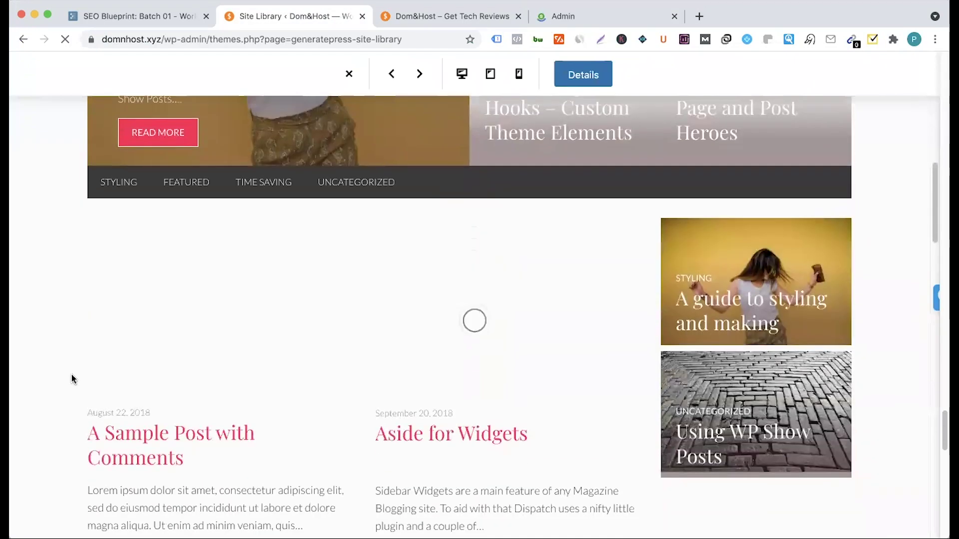
scroll(71, 373, down, 8)
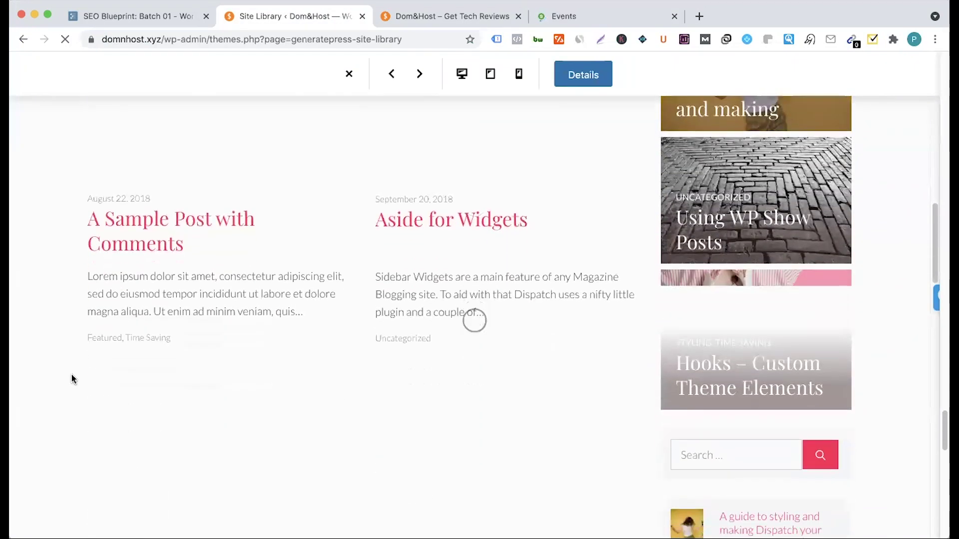
scroll(71, 366, up, 10)
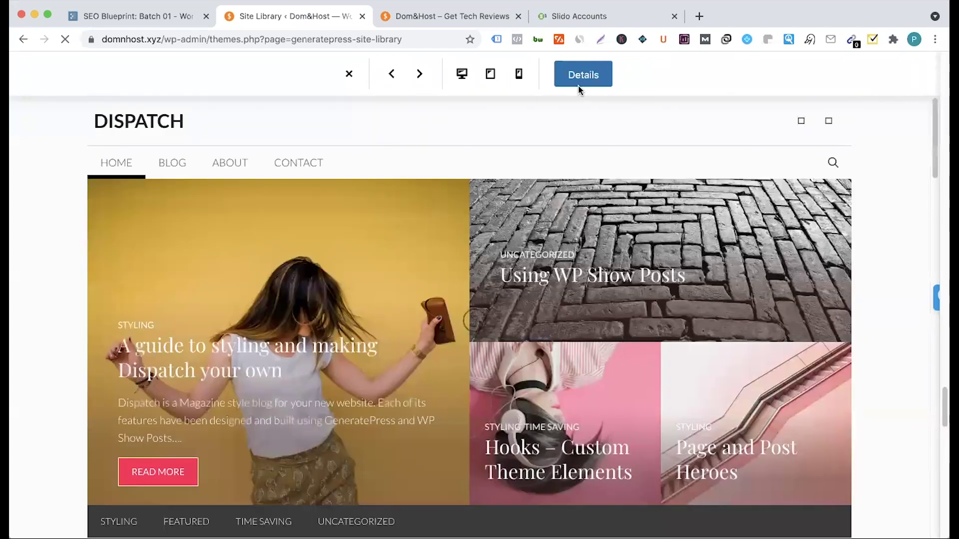
click(421, 19)
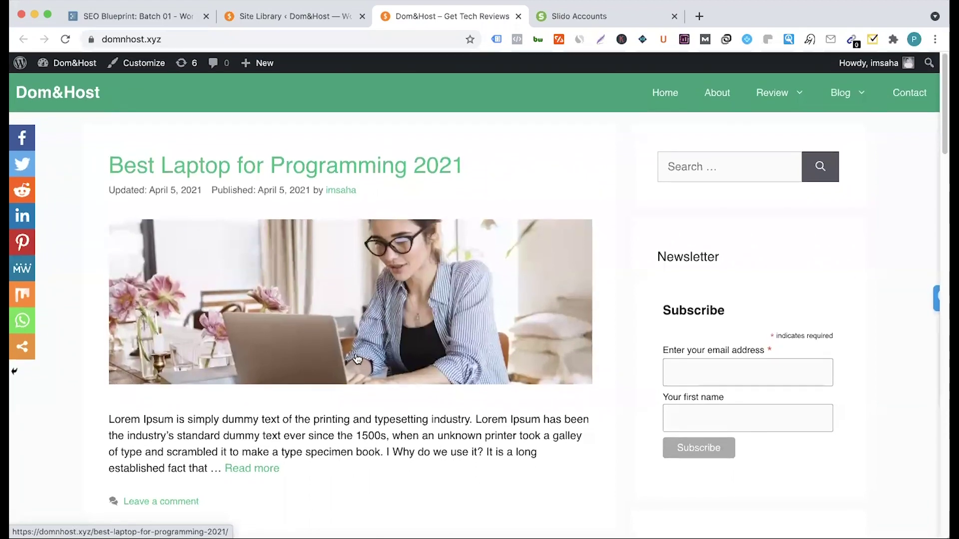
scroll(356, 359, down, 13)
scroll(356, 358, down, 12)
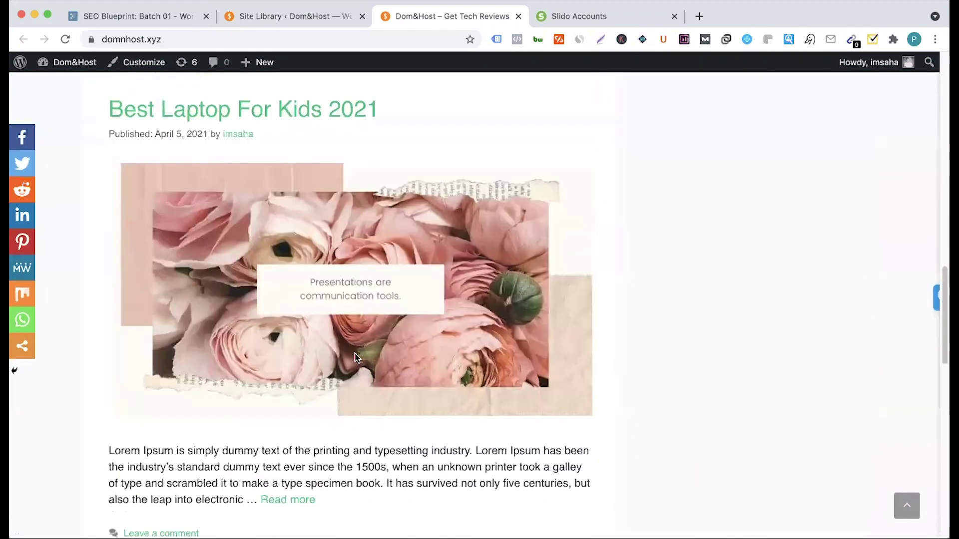
scroll(351, 355, up, 15)
scroll(293, 229, up, 10)
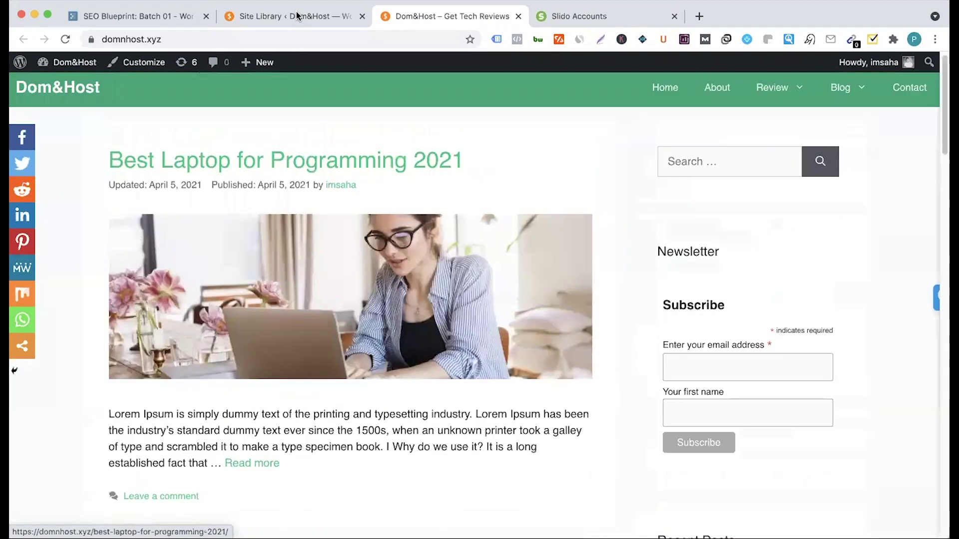
- Exit the Dispatch preview to the import page listing its four plugins, including WP Show Posts
key(ctrl+shift+Tab)
click(587, 80)
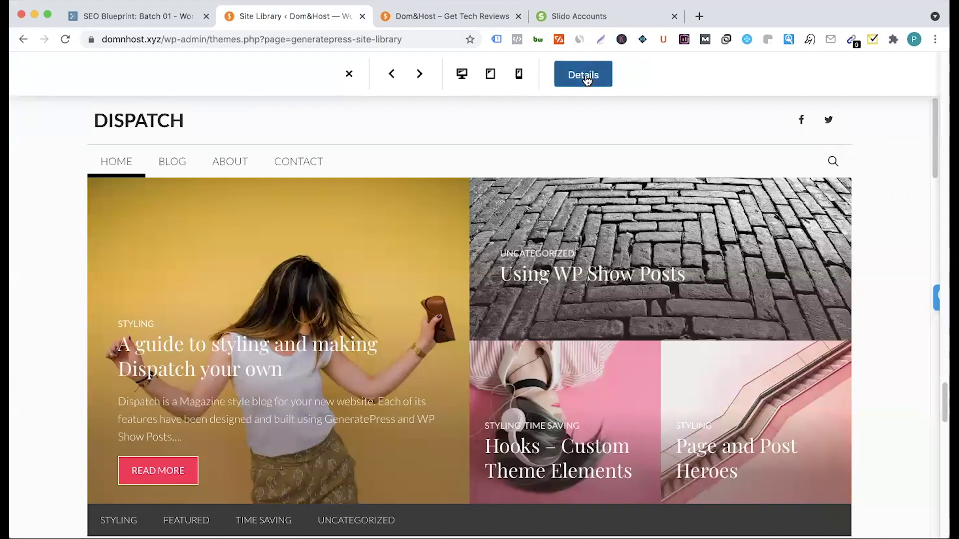
scroll(373, 298, down, 13)
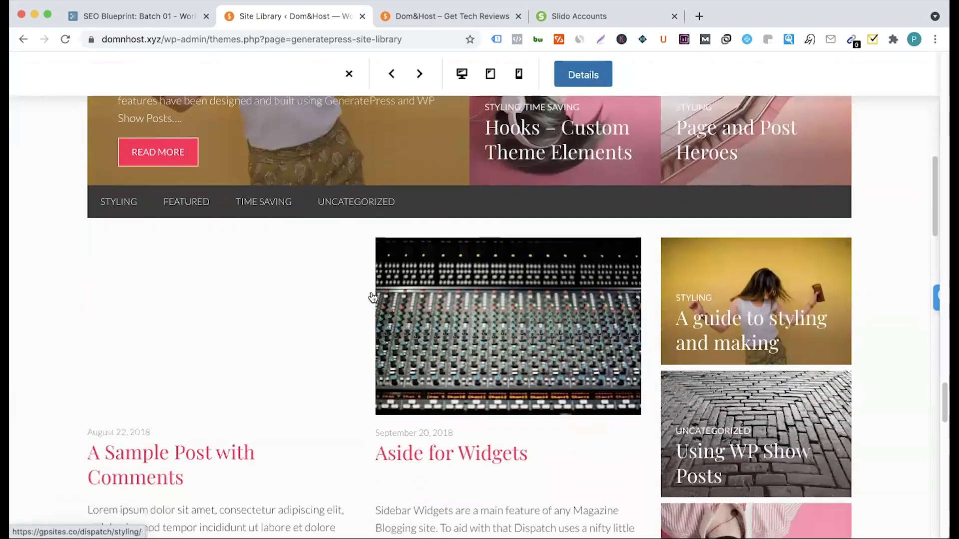
scroll(373, 298, down, 3)
scroll(448, 223, up, 15)
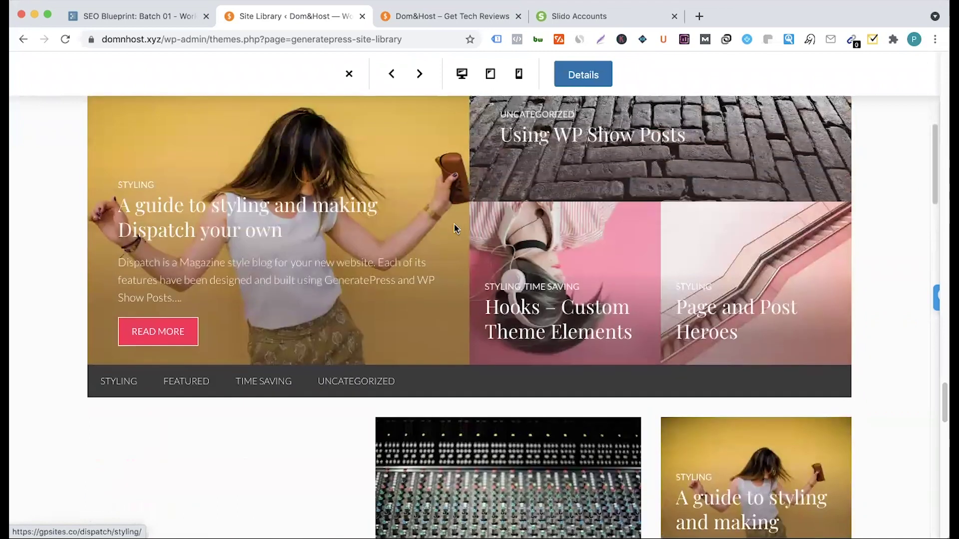
key(Escape)
- Allow Customizer settings to be overwritten and back up the current theme options
scroll(380, 250, down, 3)
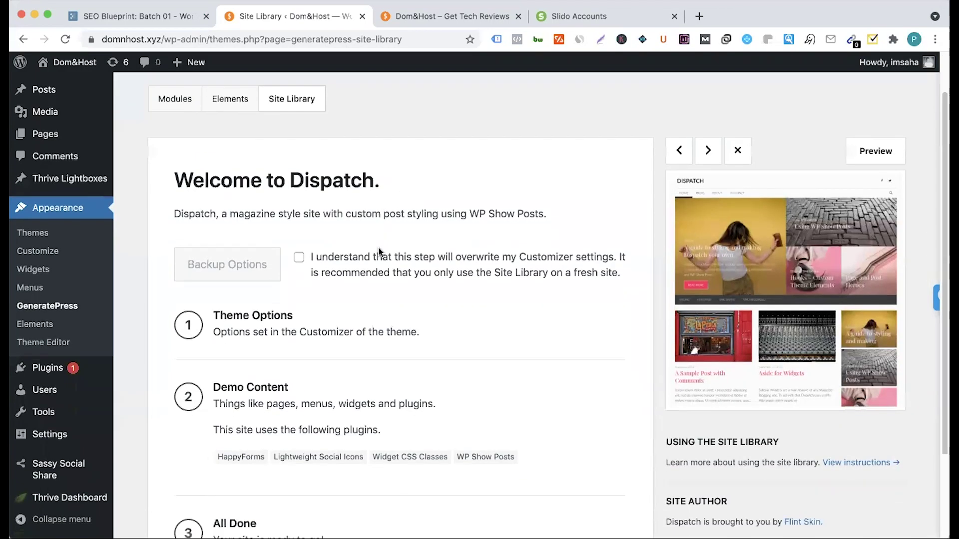
scroll(379, 247, down, 1)
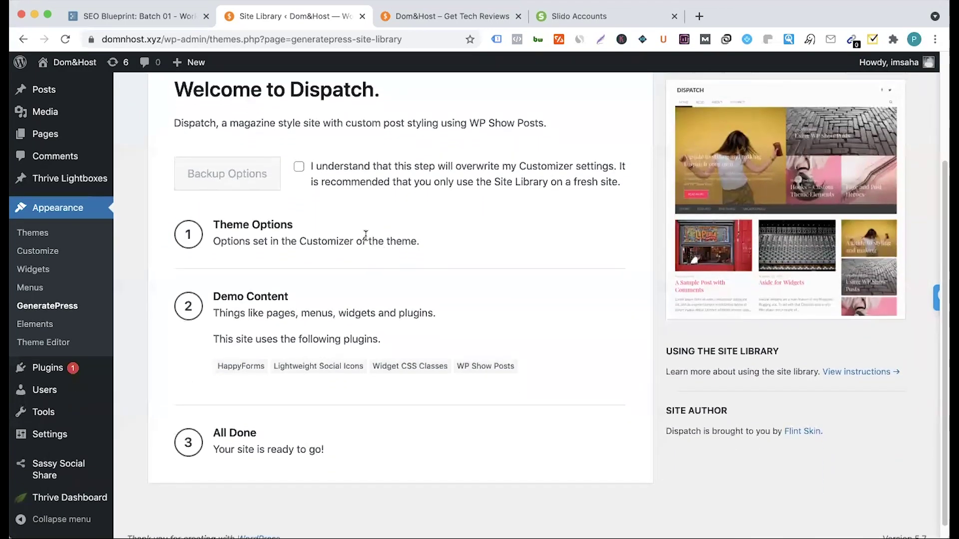
click(299, 168)
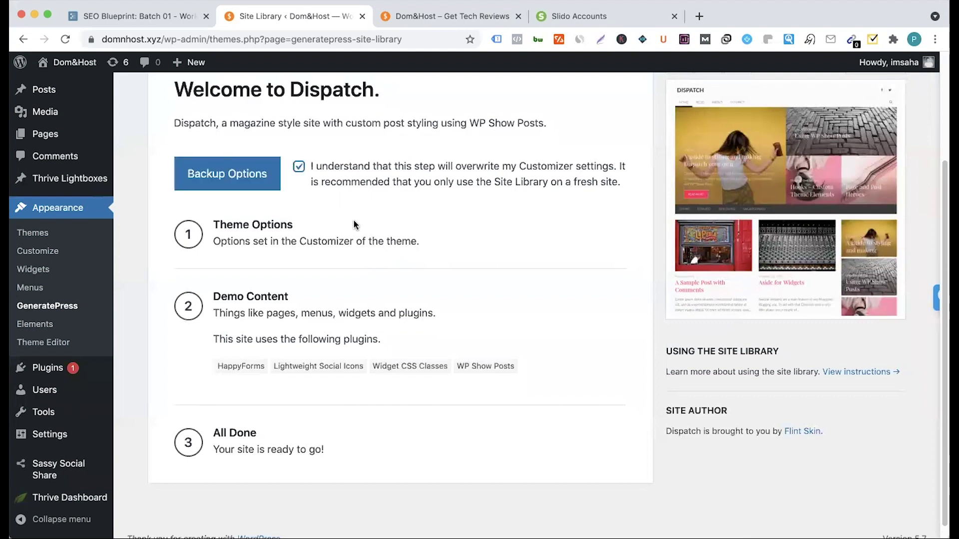
scroll(354, 224, up, 5)
scroll(354, 223, down, 5)
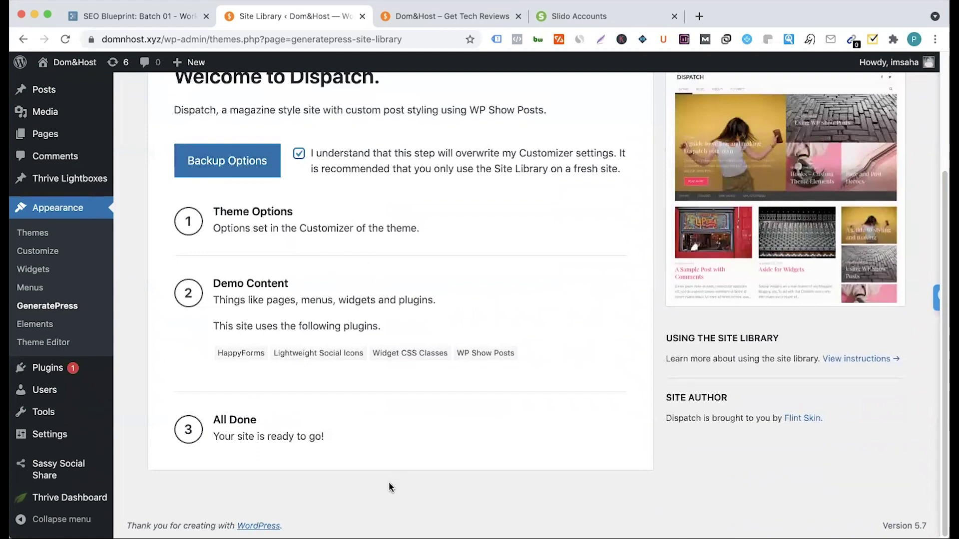
click(225, 175)
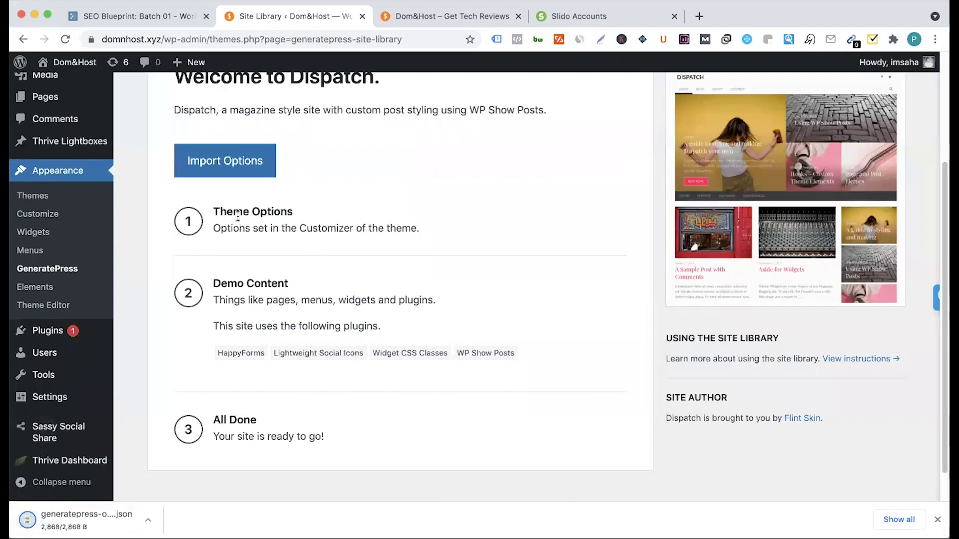
- Import the Dispatch theme options and reload the live Dom&Host homepage to see the new design
click(216, 164)
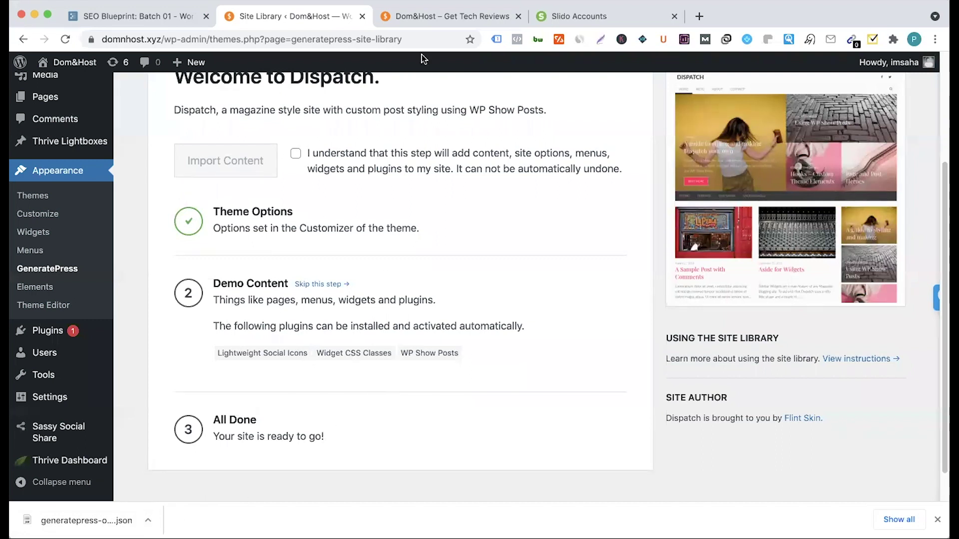
click(434, 17)
click(65, 39)
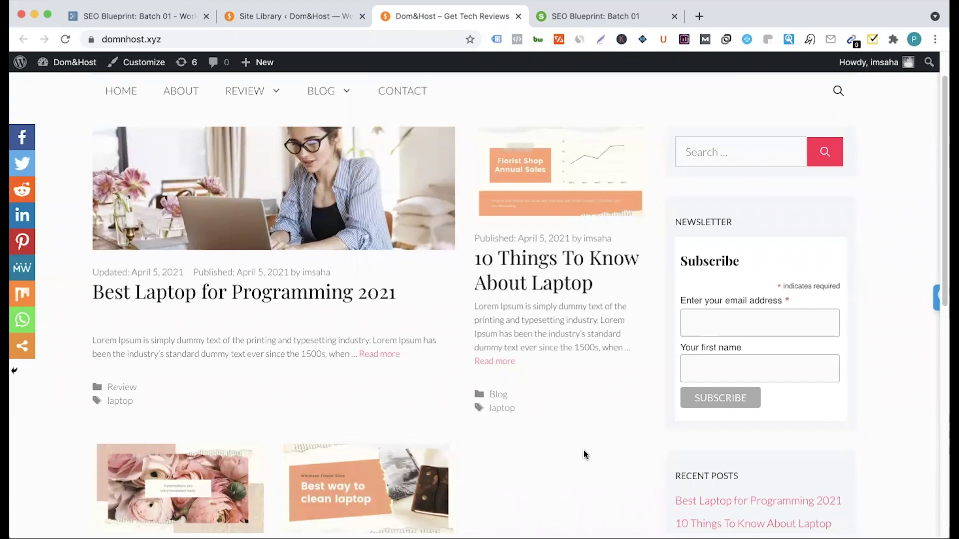
scroll(586, 454, down, 10)
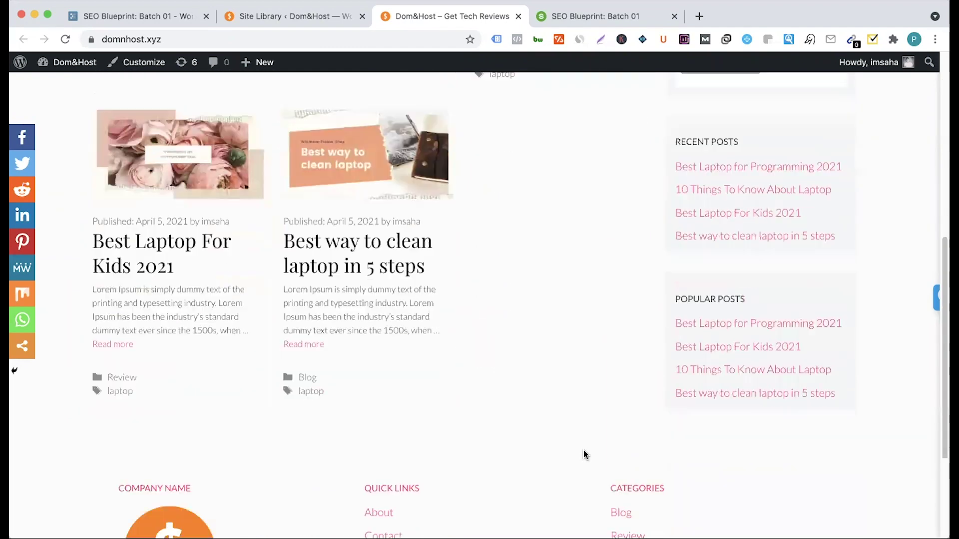
scroll(585, 455, up, 10)
scroll(585, 455, down, 3)
scroll(586, 454, down, 2)
scroll(586, 454, up, 5)
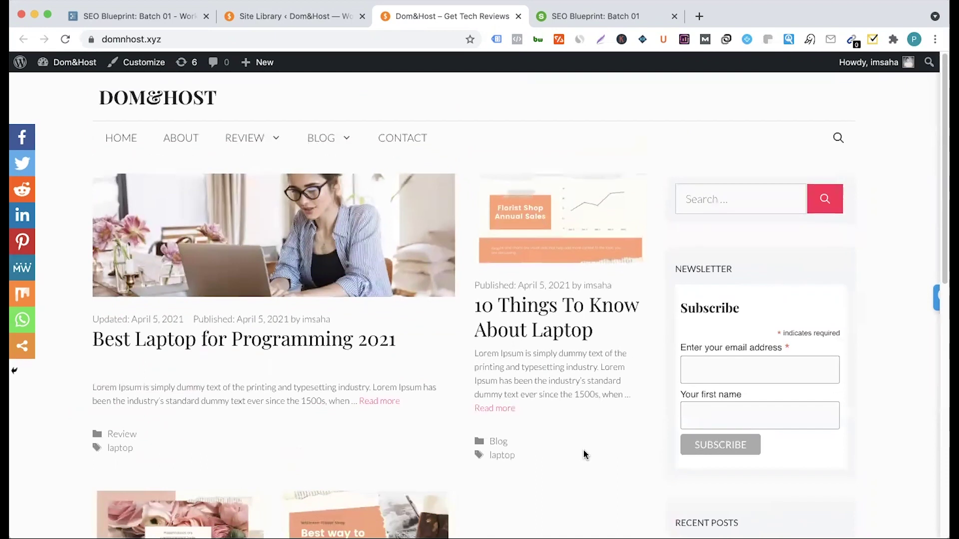
click(227, 344)
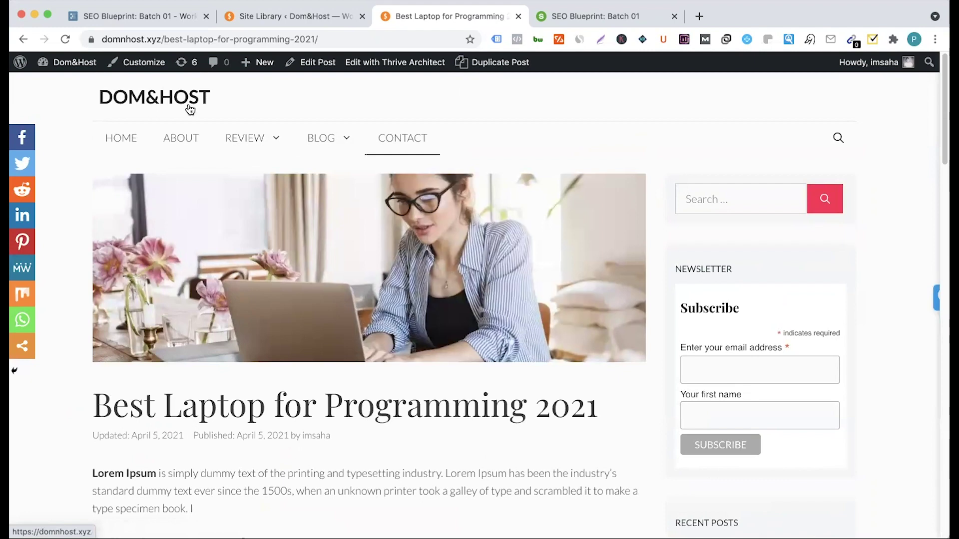
scroll(235, 231, down, 15)
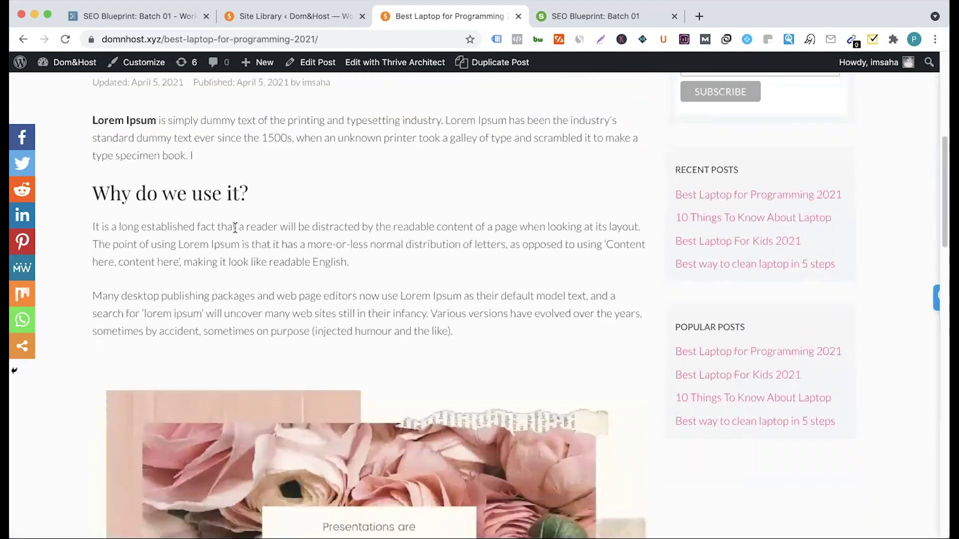
scroll(236, 230, down, 12)
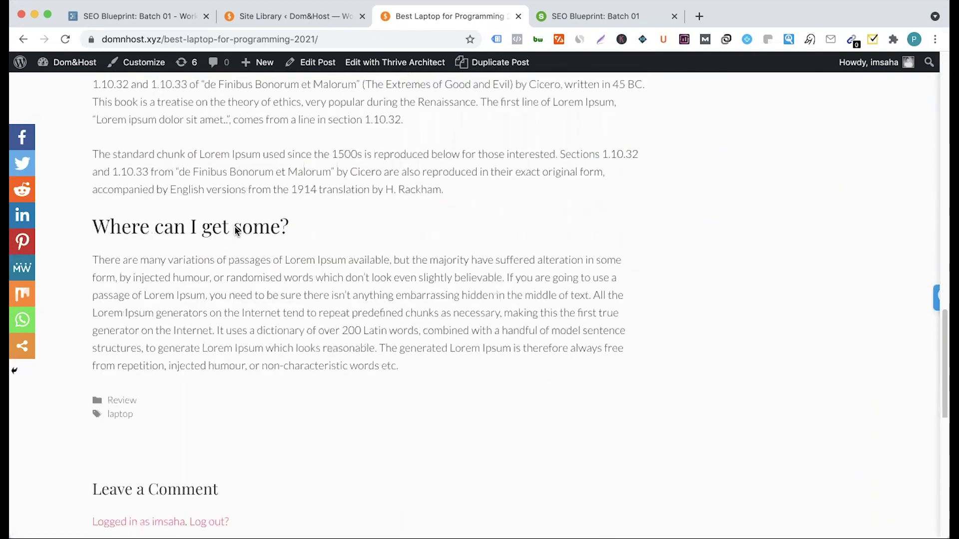
scroll(236, 230, up, 4)
scroll(235, 231, up, 15)
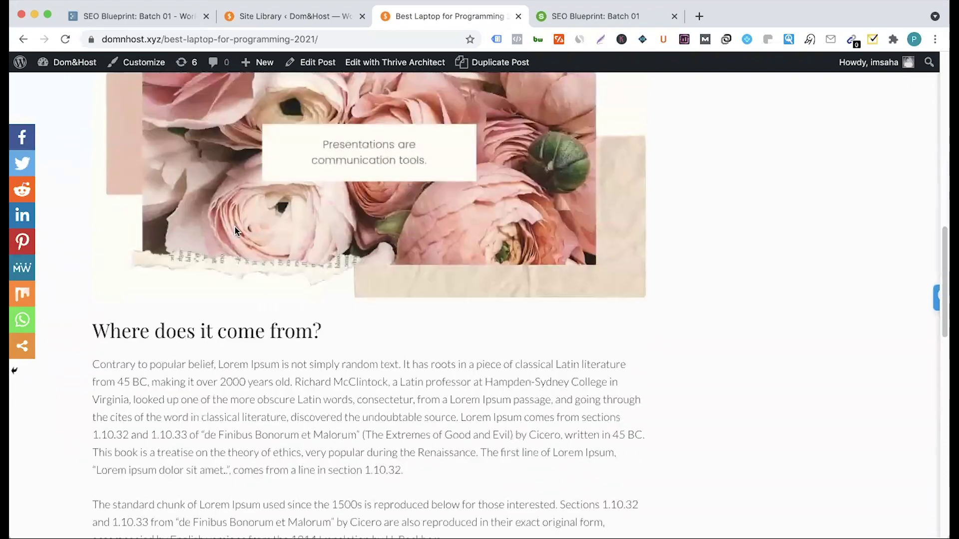
scroll(234, 226, up, 7)
scroll(217, 185, down, 4)
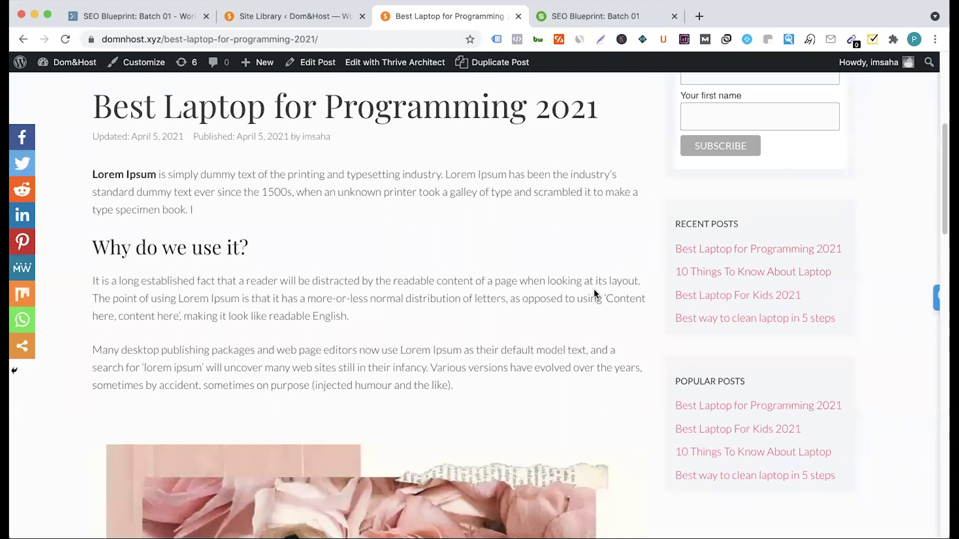
scroll(594, 294, up, 6)
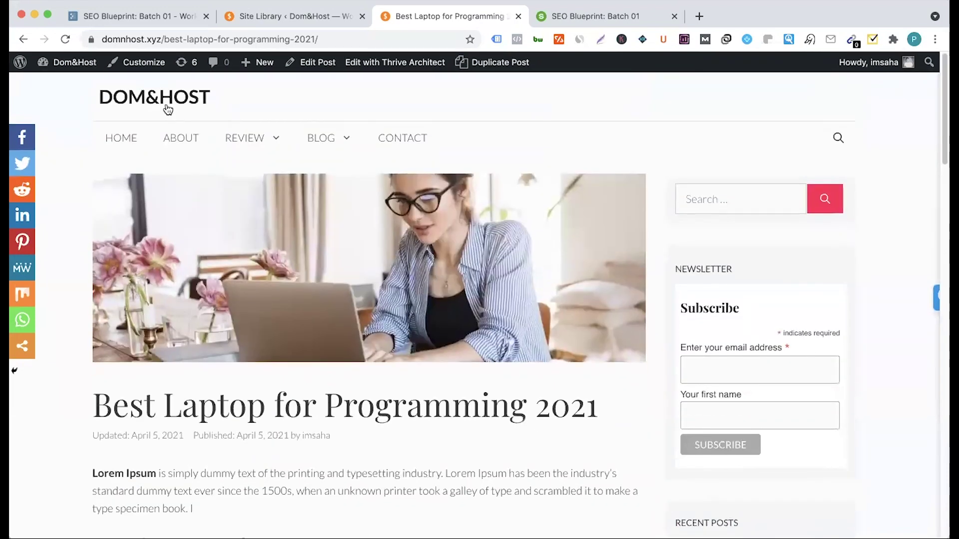
click(168, 110)
mouse_move(251, 115)
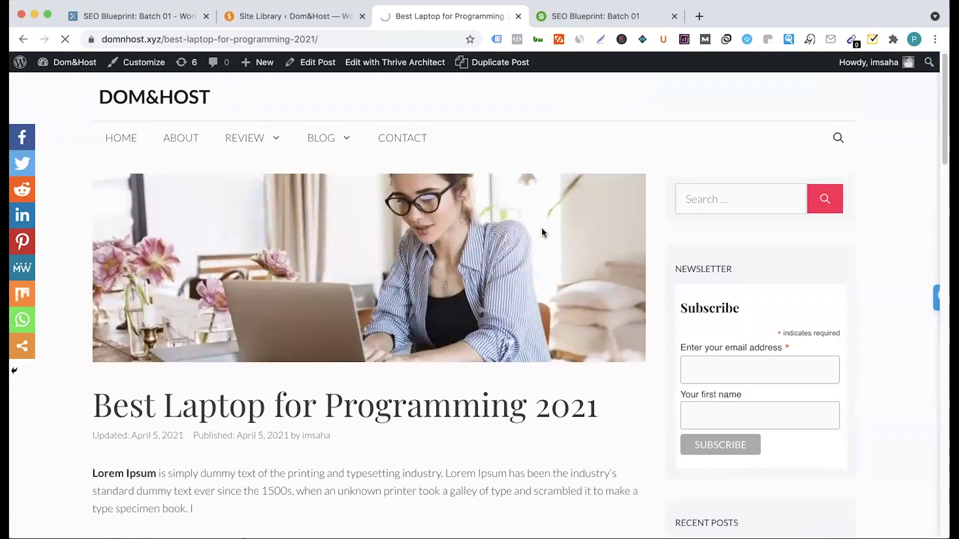
scroll(595, 272, down, 6)
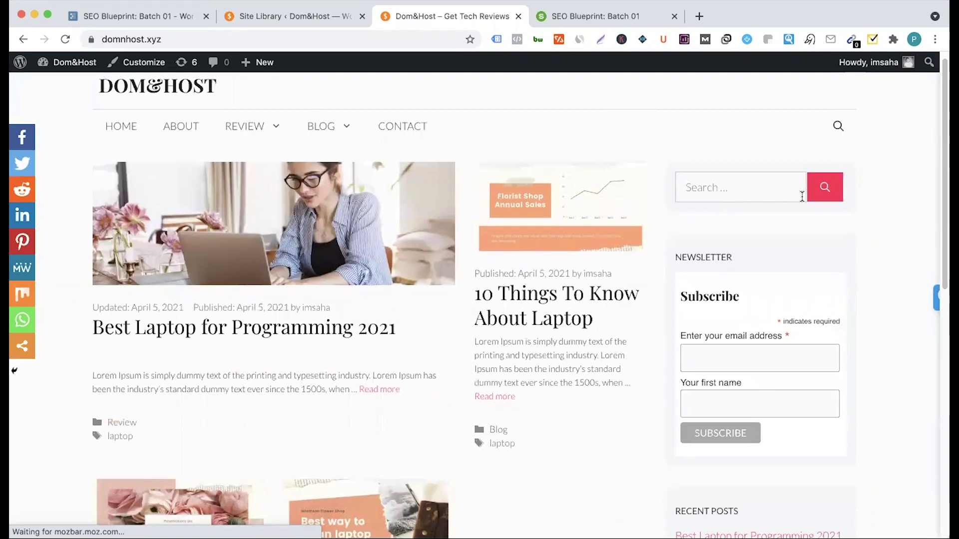
scroll(718, 272, down, 3)
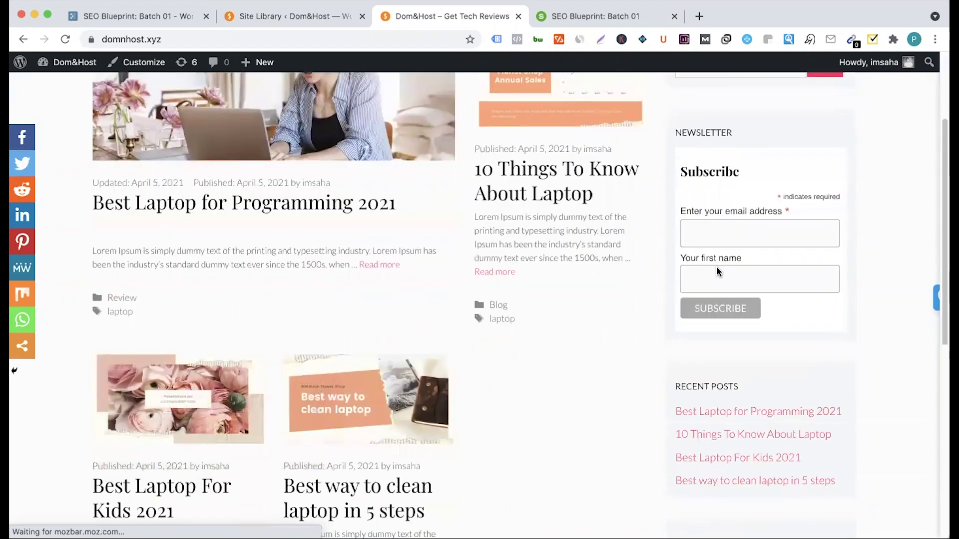
scroll(718, 272, down, 3)
scroll(717, 268, up, 6)
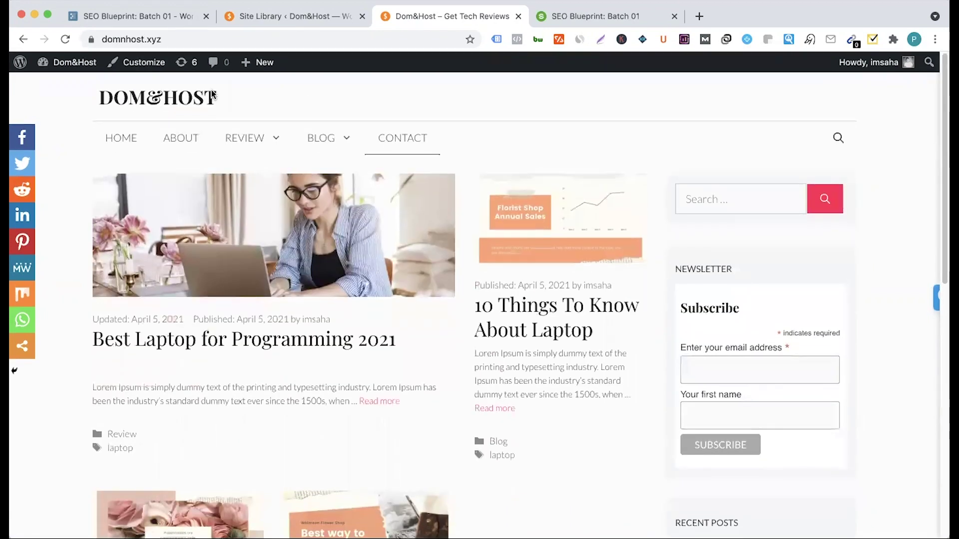
- Revisit the Dispatch import page, then switch to the live homepage showing the Dispatch post grid
click(254, 19)
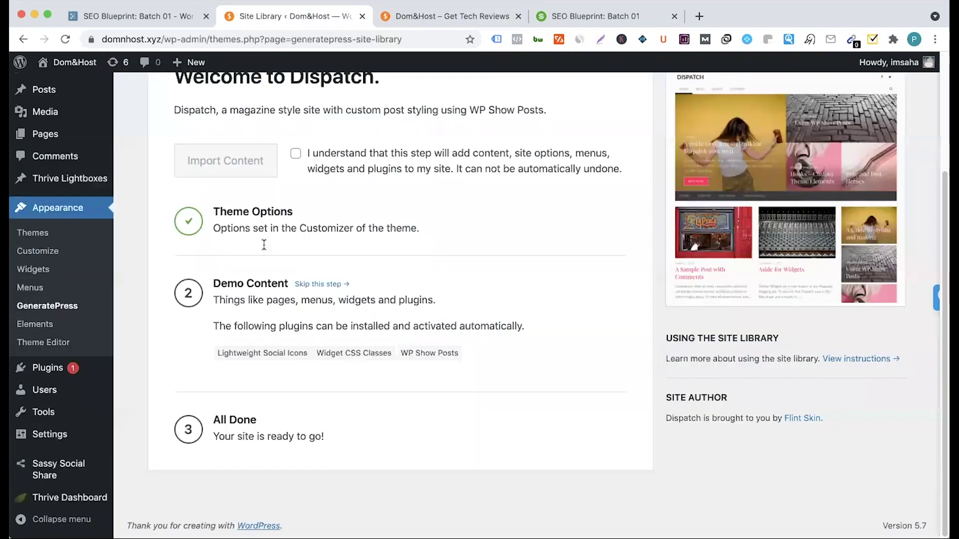
scroll(264, 246, up, 1)
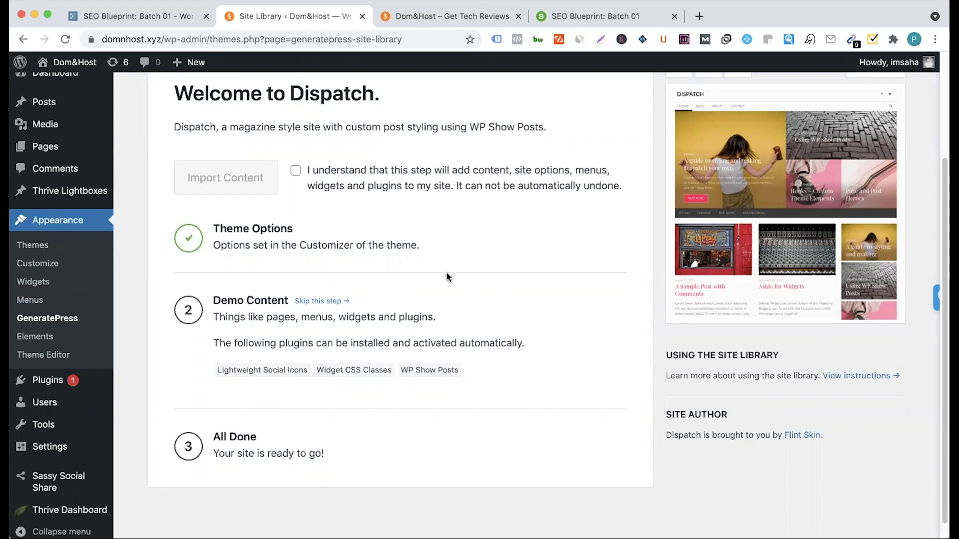
scroll(447, 277, up, 3)
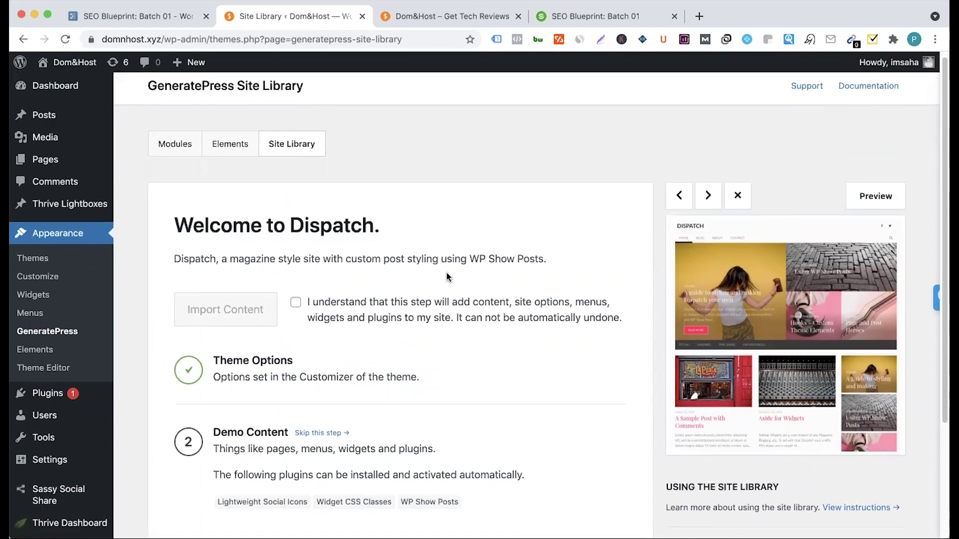
scroll(447, 277, down, 5)
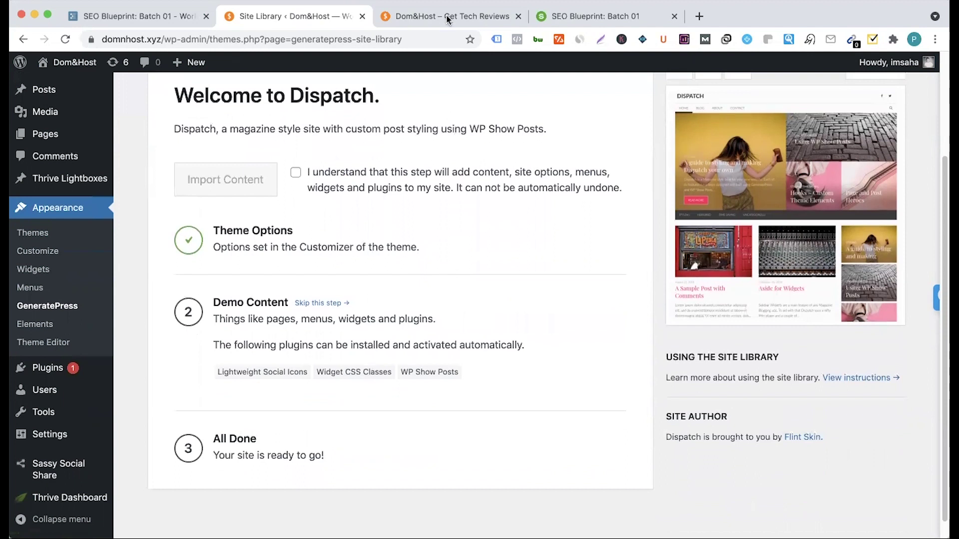
click(446, 17)
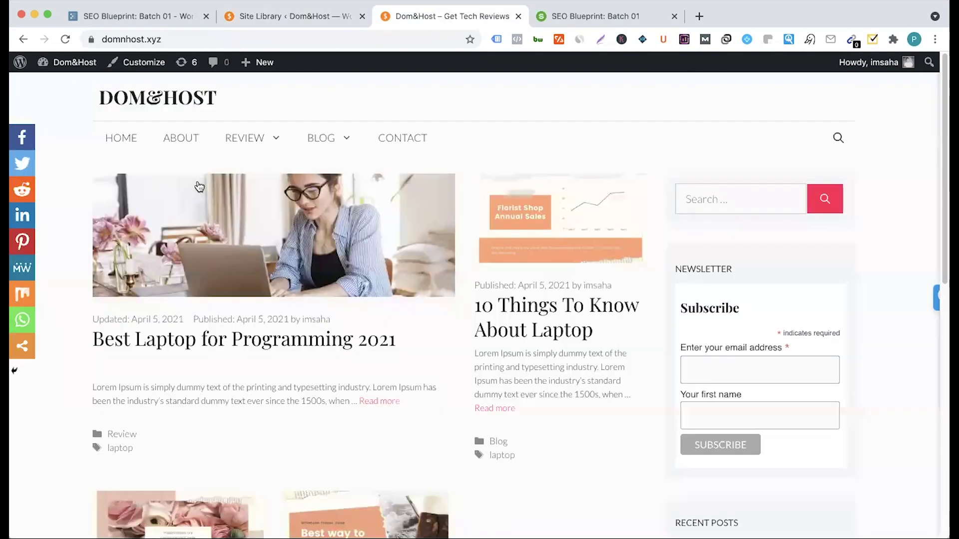
- In the Customizer's Layout > Header settings, switch Mobile Header On, then back Off
click(155, 65)
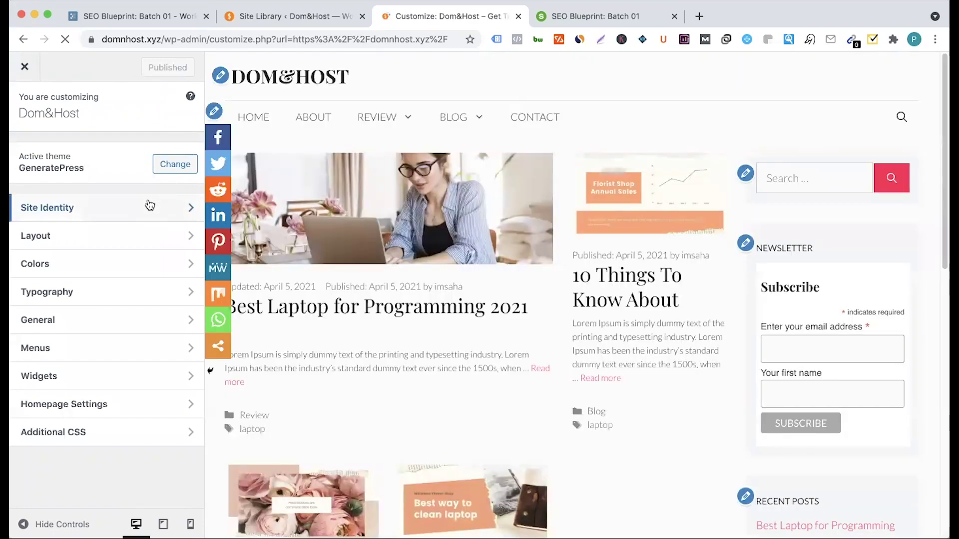
click(143, 235)
click(100, 264)
click(68, 480)
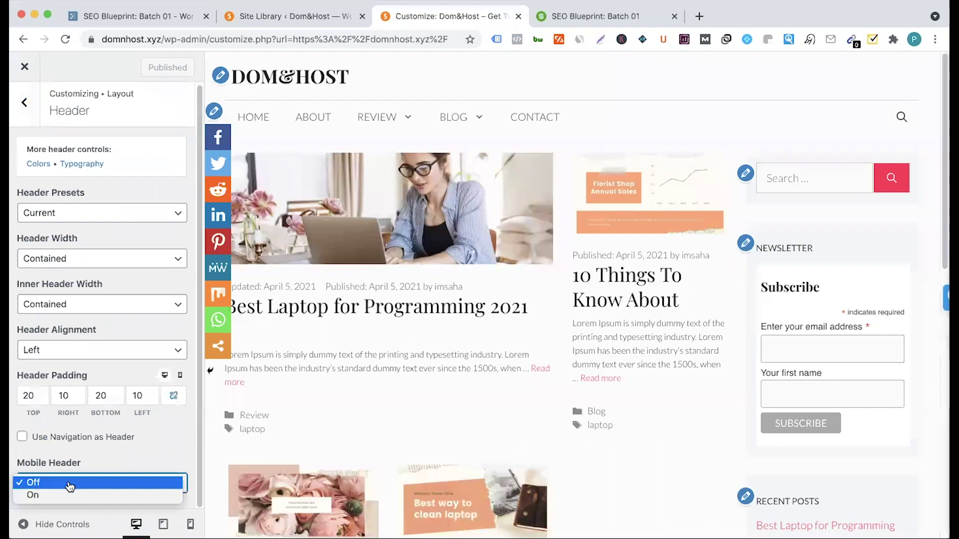
click(64, 495)
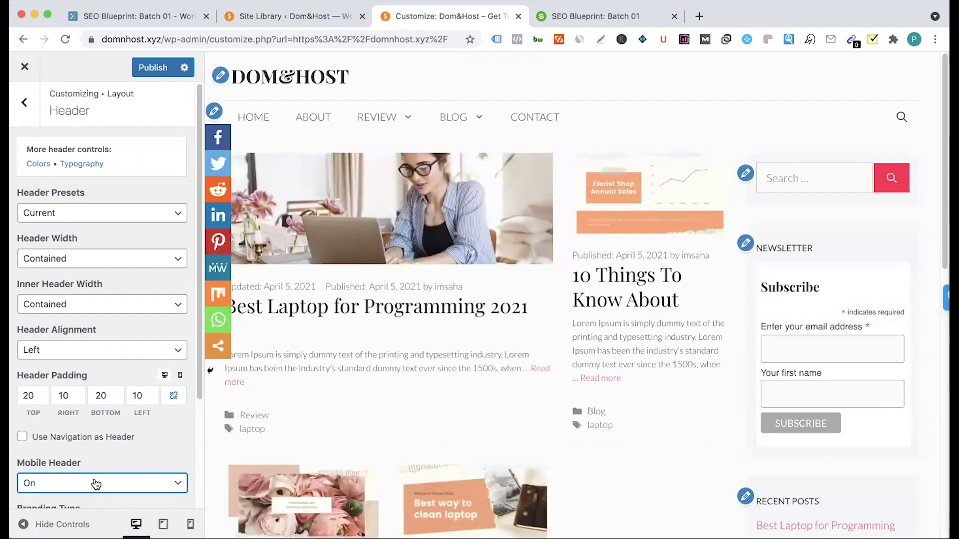
click(95, 484)
click(88, 469)
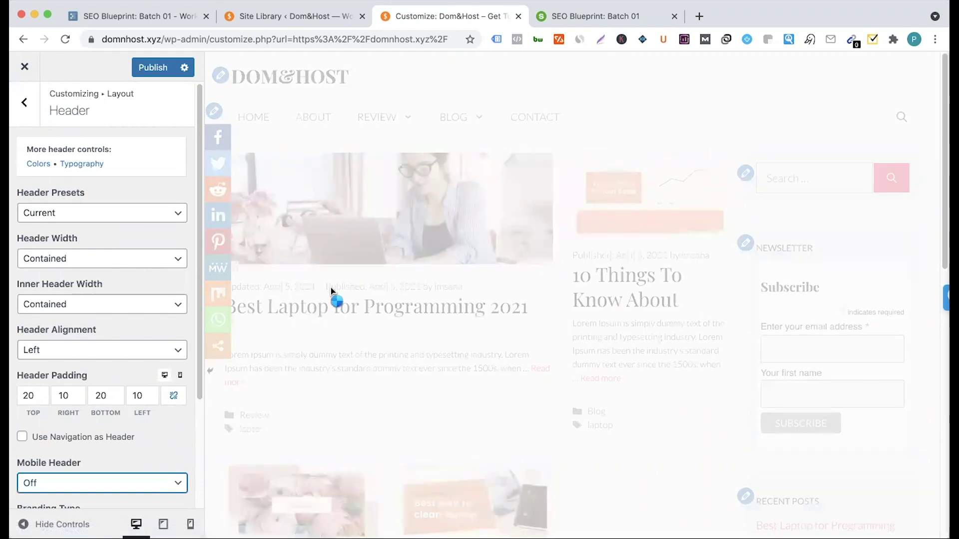
click(22, 111)
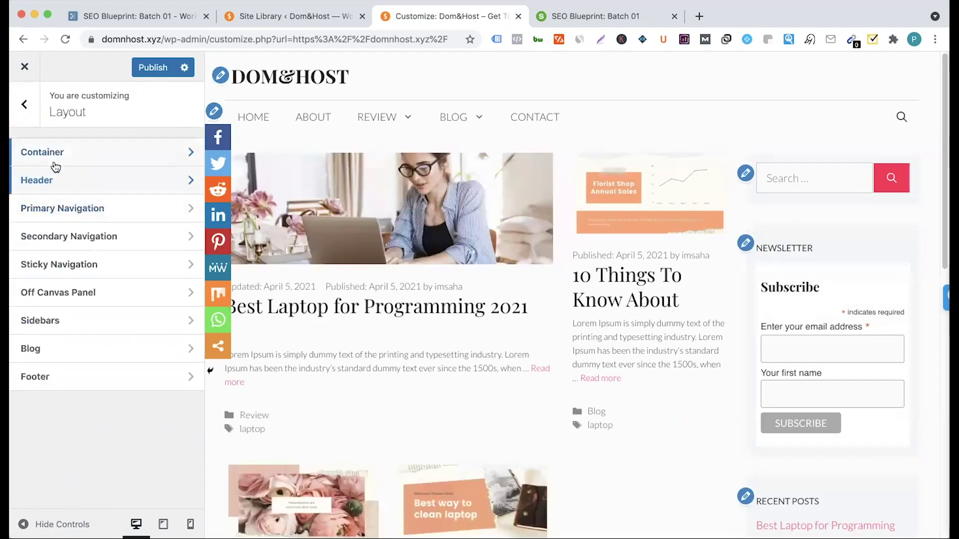
- In Layout > Sidebars, set the site Sidebar Layout to Content (no sidebars)
click(24, 105)
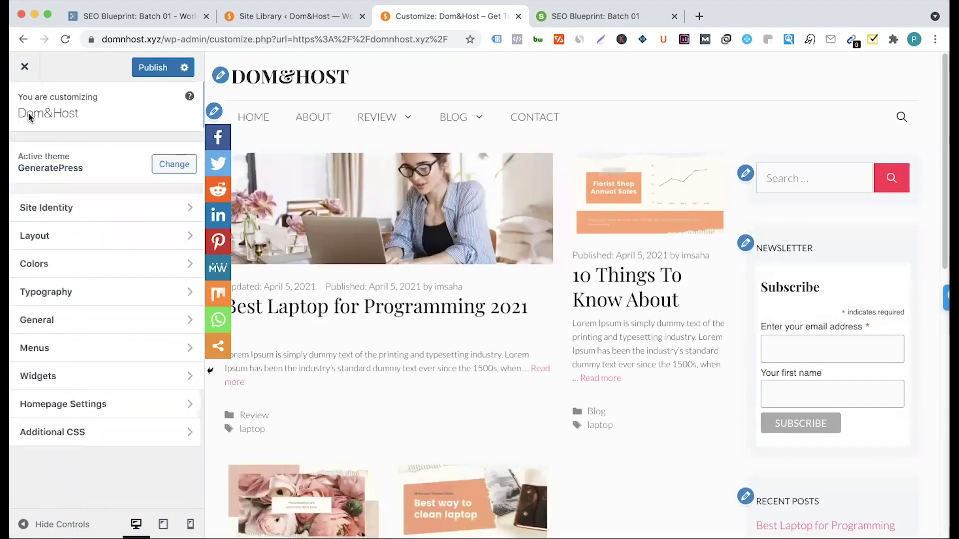
click(62, 238)
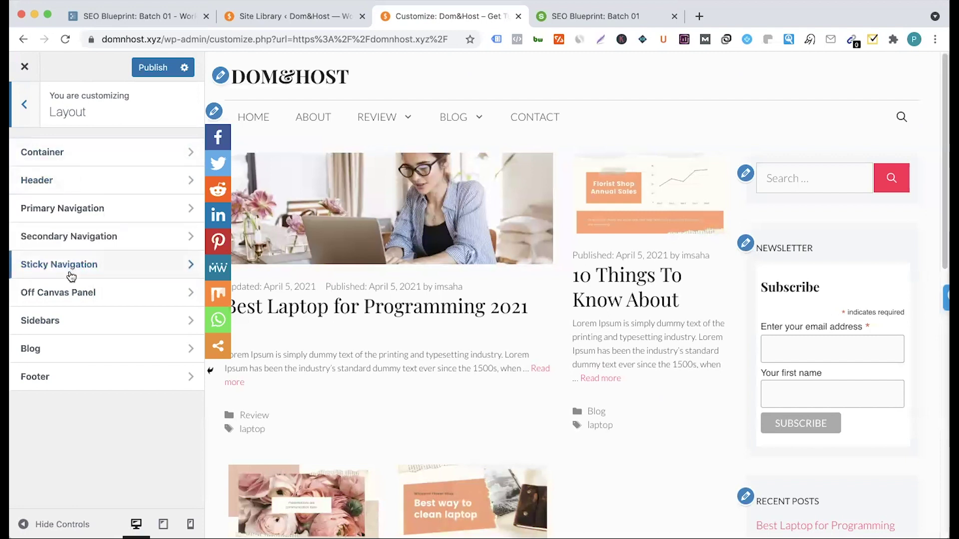
click(84, 320)
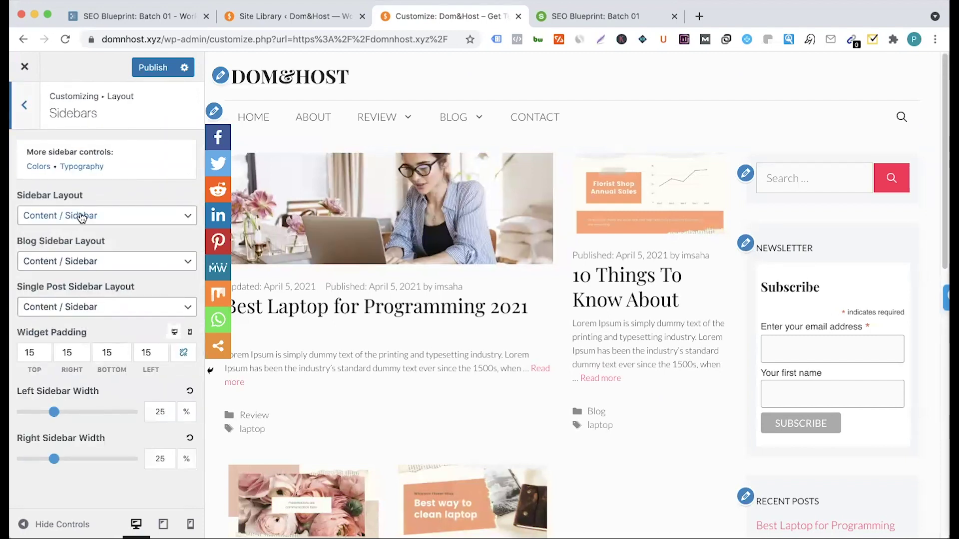
click(106, 216)
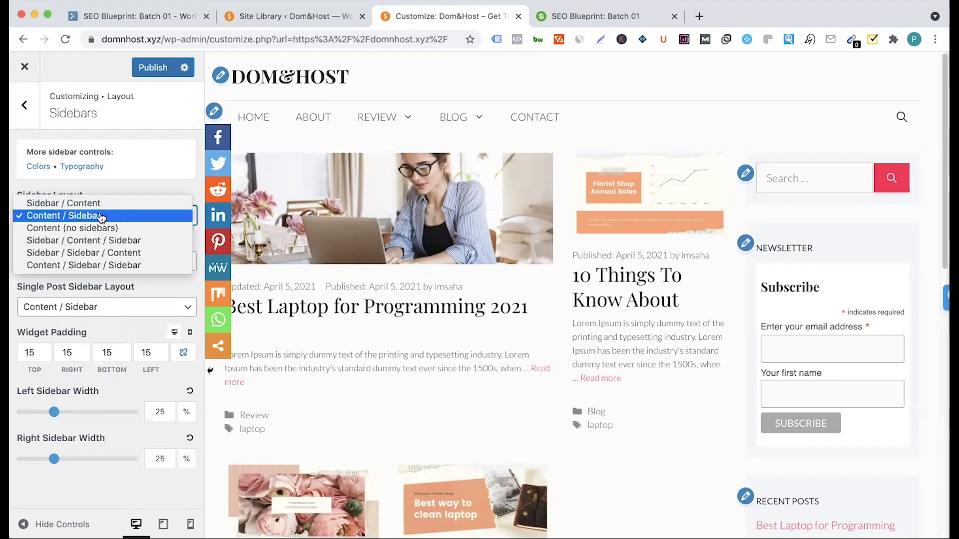
click(91, 231)
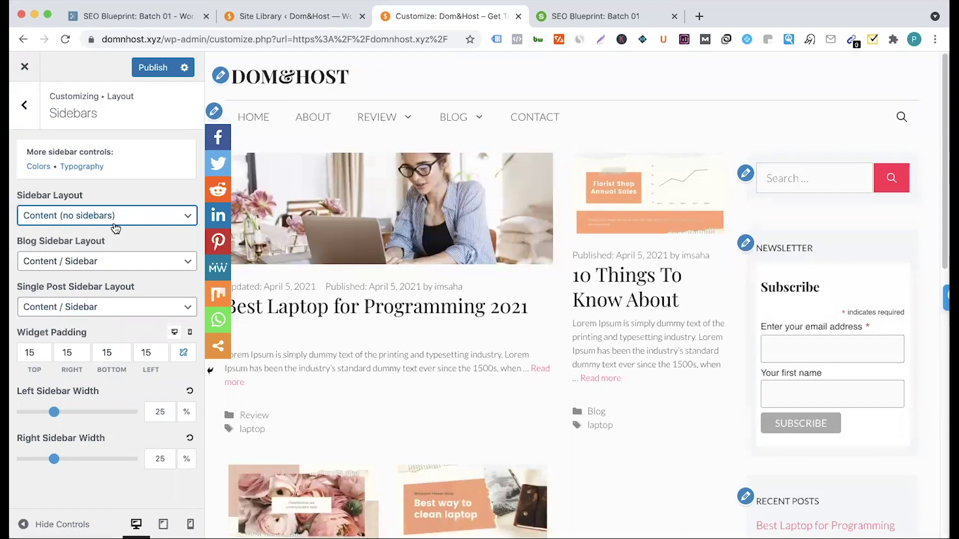
- Set the Blog Sidebar Layout to Content (no sidebars) as well
click(111, 262)
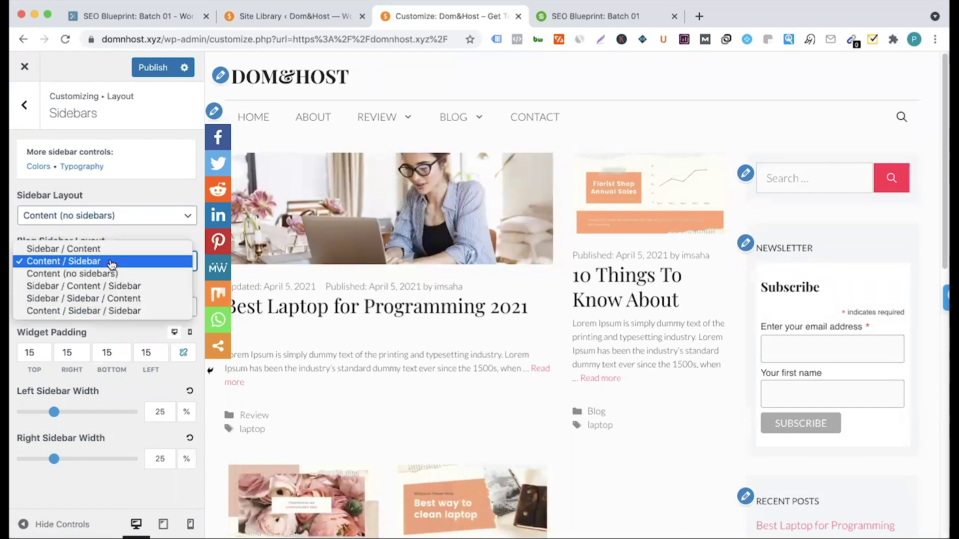
click(93, 275)
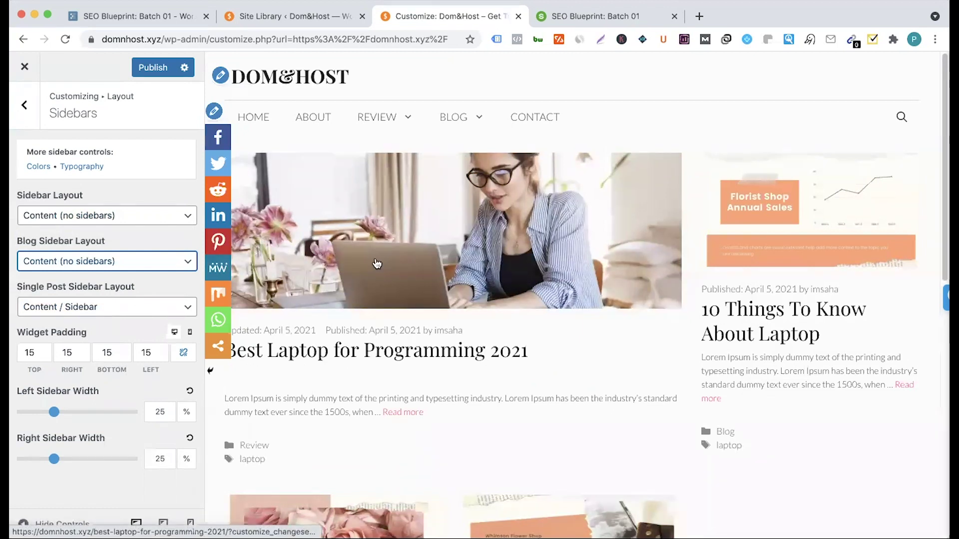
scroll(402, 300, down, 5)
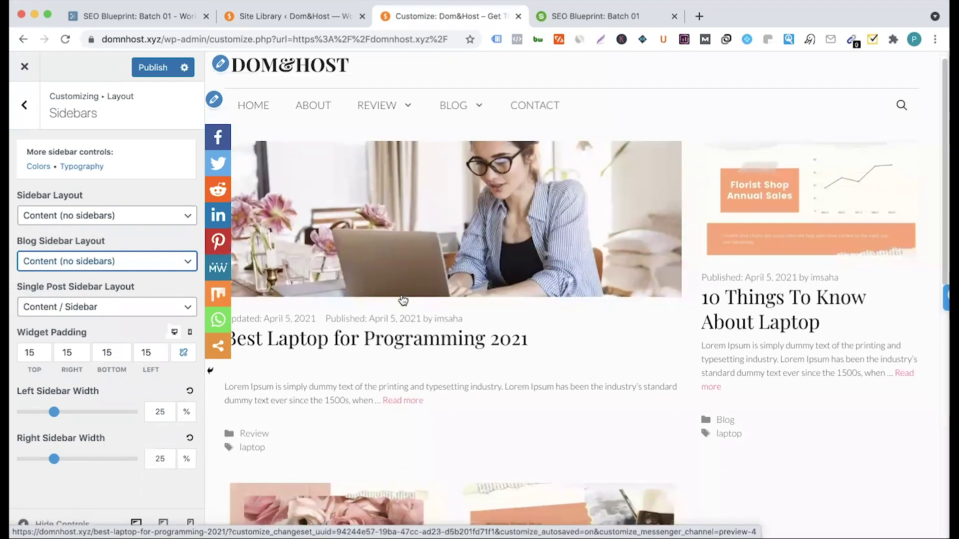
scroll(401, 299, down, 6)
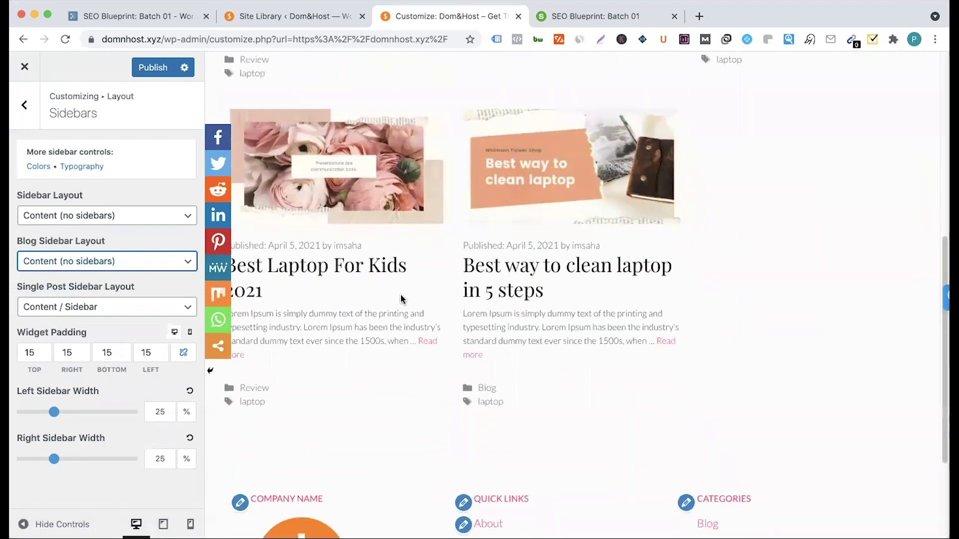
scroll(401, 299, up, 10)
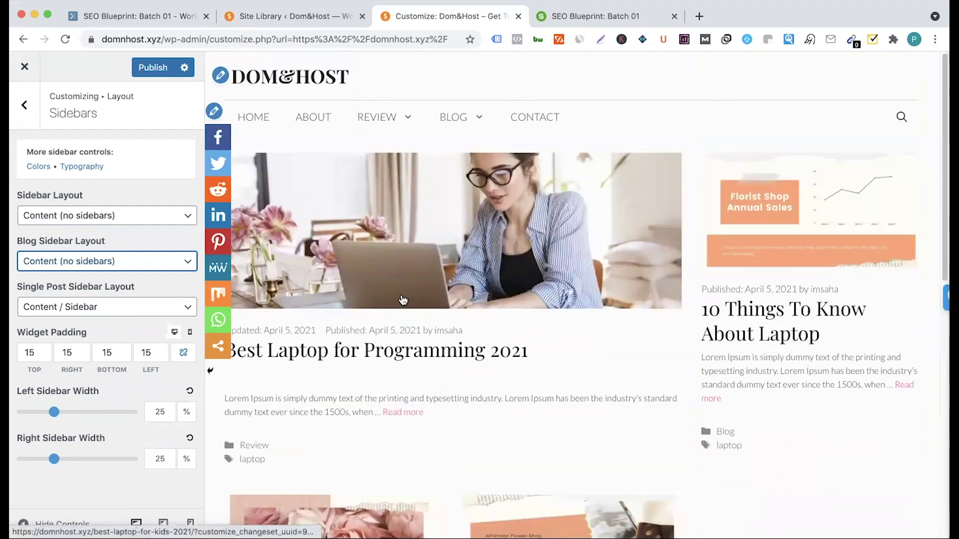
scroll(403, 300, down, 4)
scroll(403, 300, down, 11)
scroll(401, 295, up, 12)
- Publish the no-sidebar layout change and return to the Site Library page
click(163, 65)
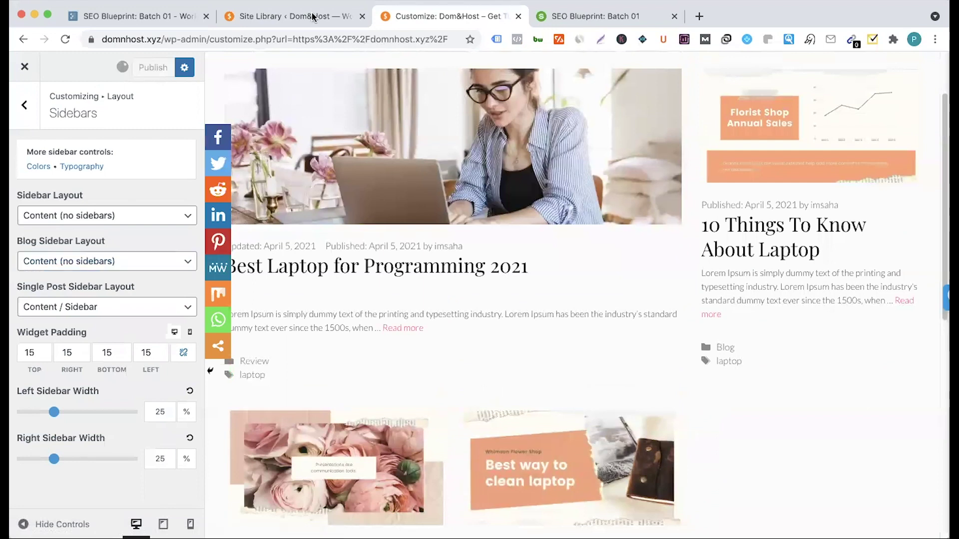
click(299, 17)
scroll(255, 220, up, 3)
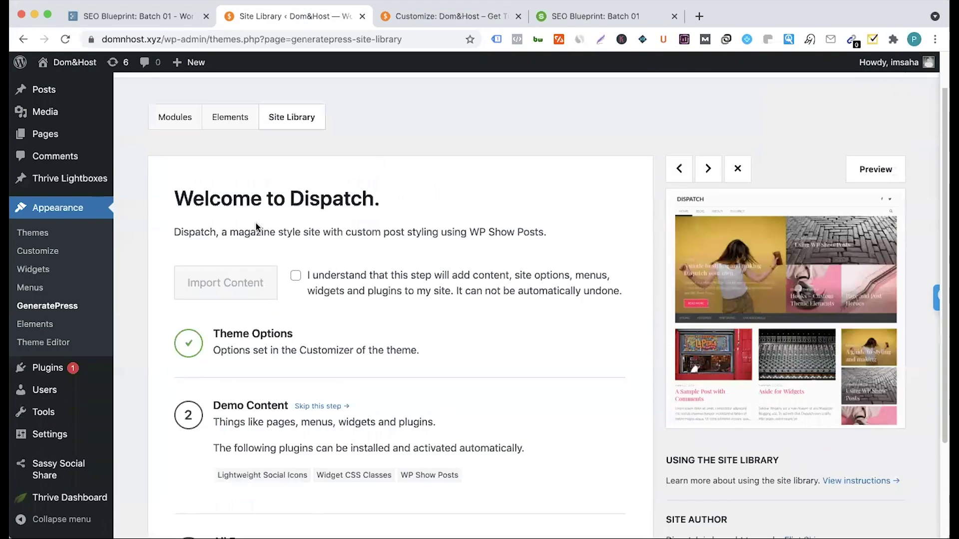
- Reload the Site Library, skip the Existing Site Import notice, and browse starter sites like Read, Agency and Niche
click(283, 151)
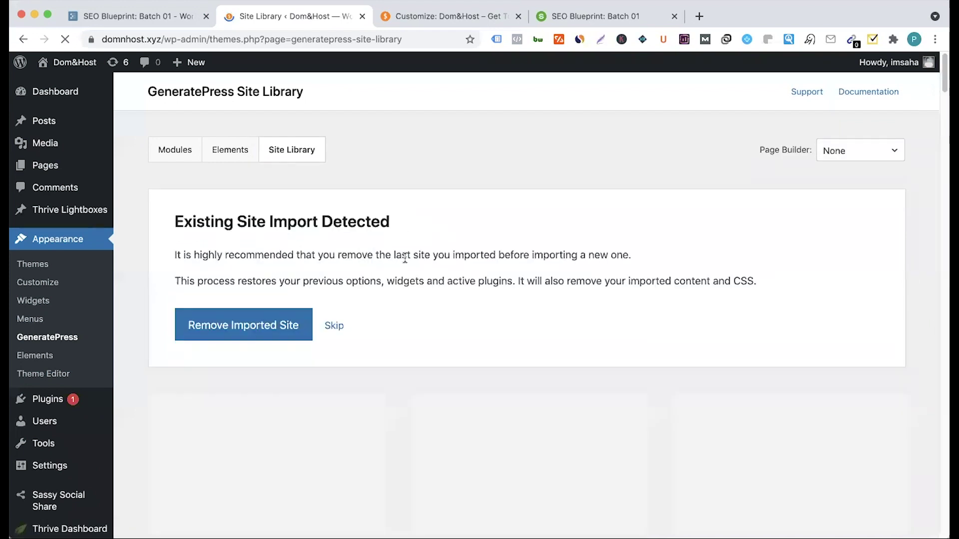
click(330, 325)
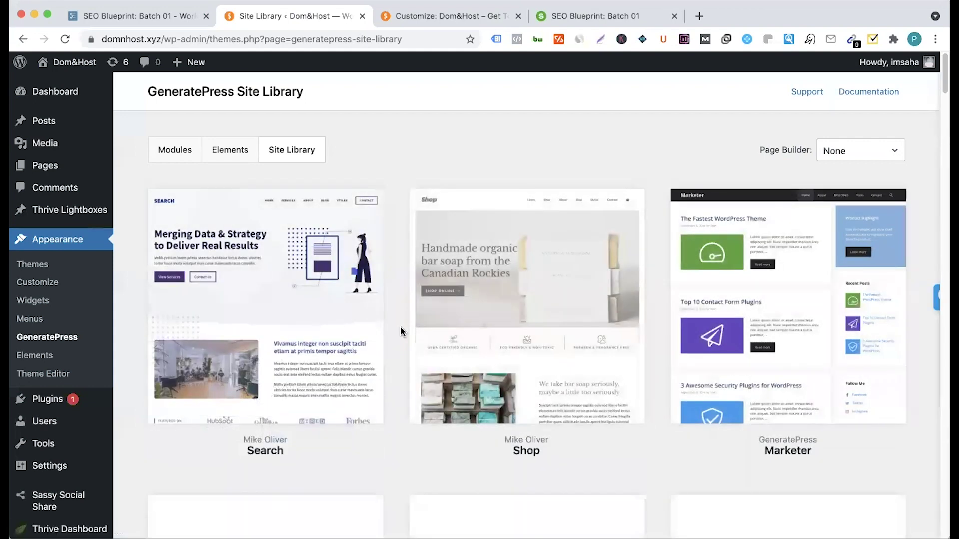
scroll(397, 317, down, 3)
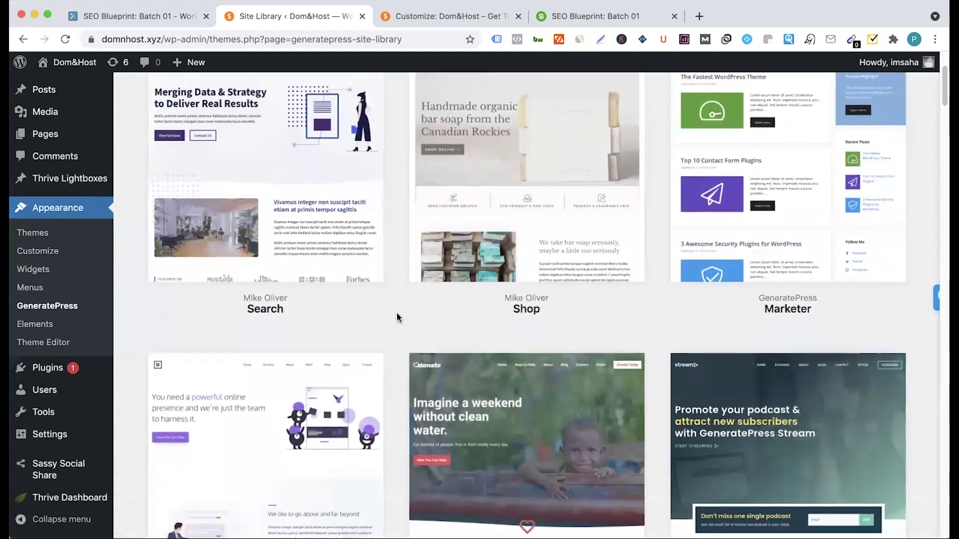
scroll(397, 318, down, 9)
scroll(397, 317, down, 10)
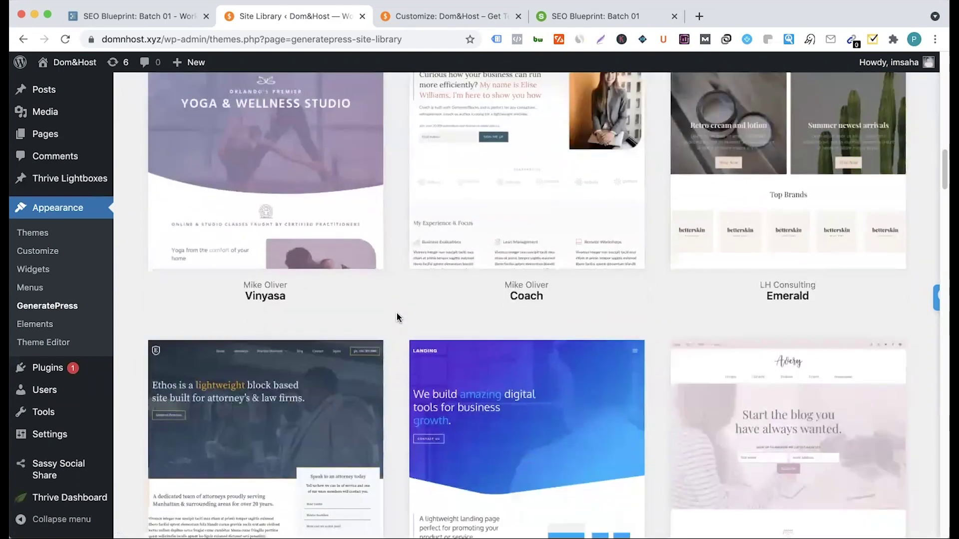
scroll(397, 317, down, 11)
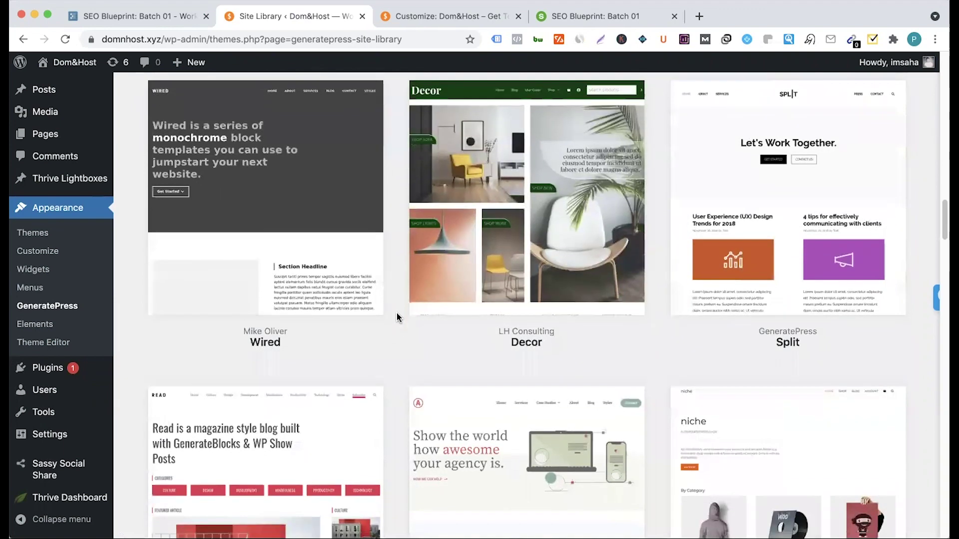
scroll(397, 317, down, 8)
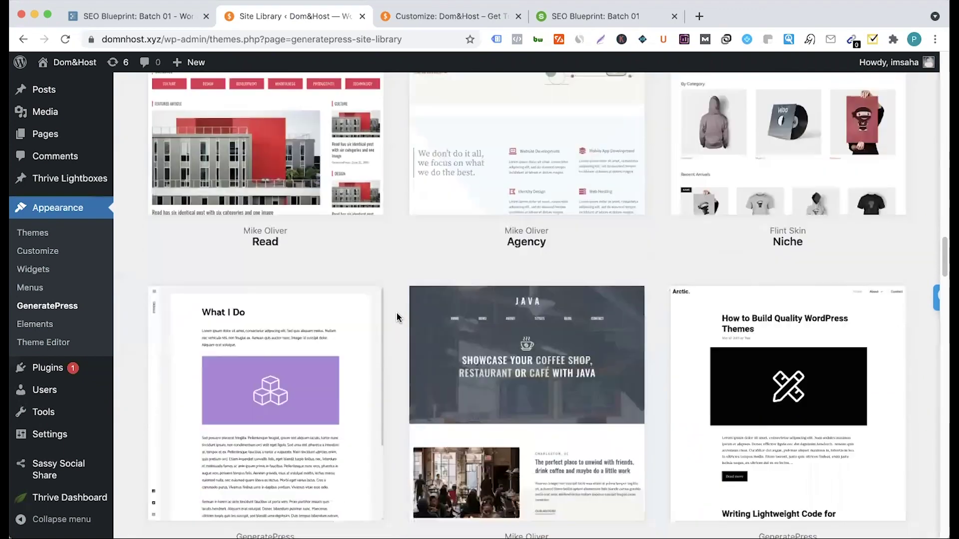
scroll(397, 317, down, 9)
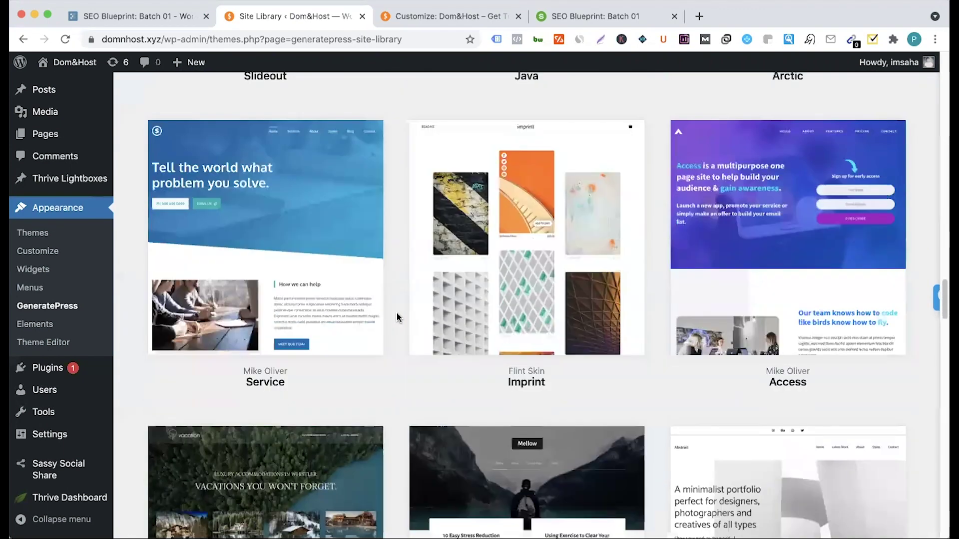